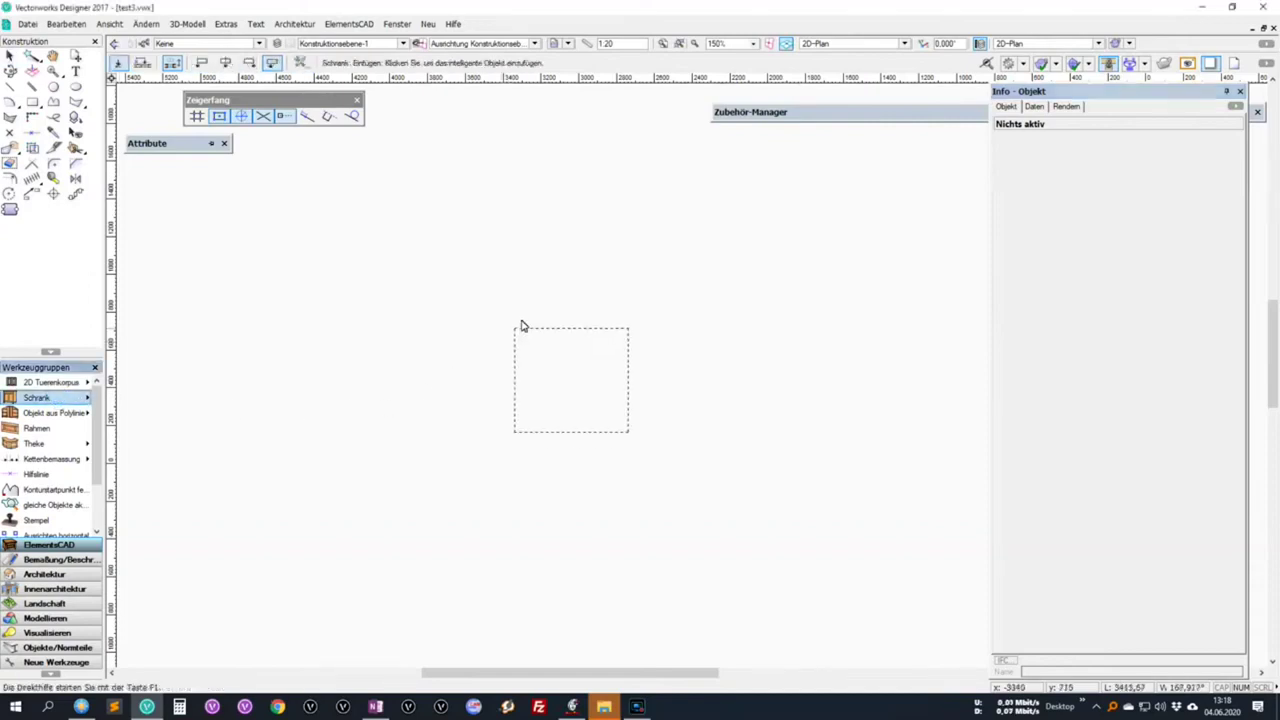
- Place a cabinet, view it isometrically, and set its lower front design to empty (Leer)
left_click(521, 319)
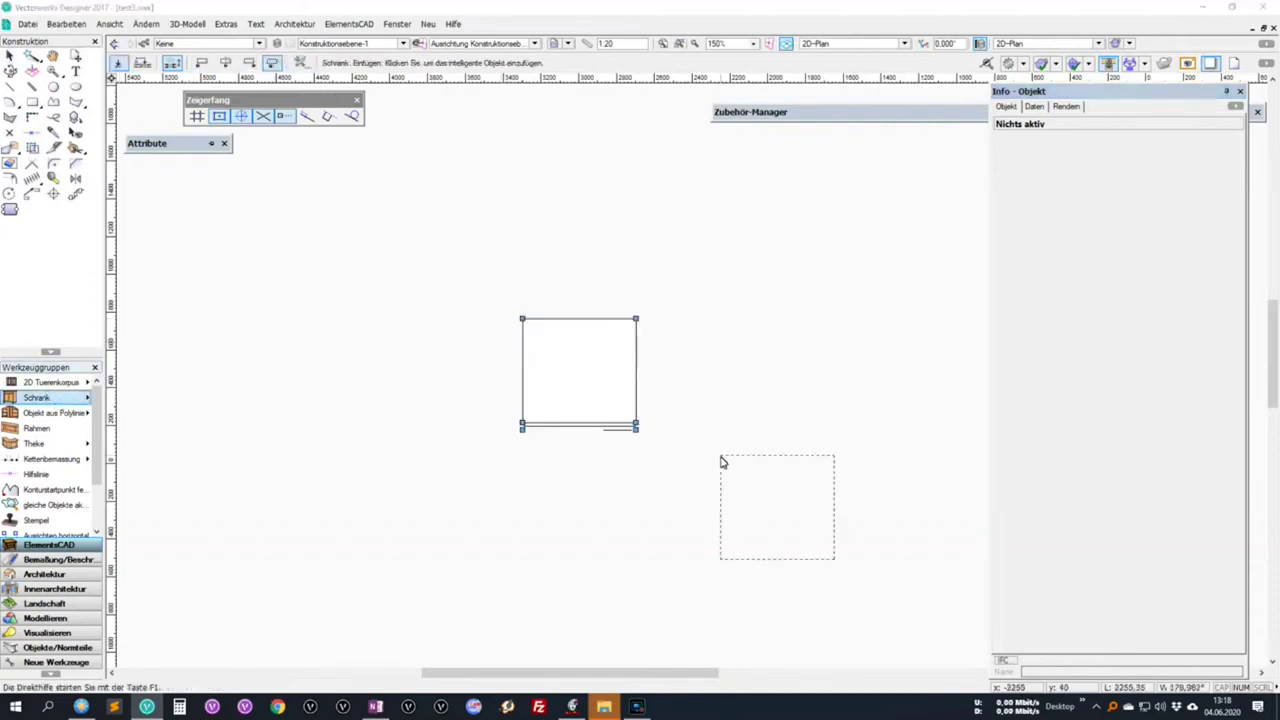
key("KP_3")
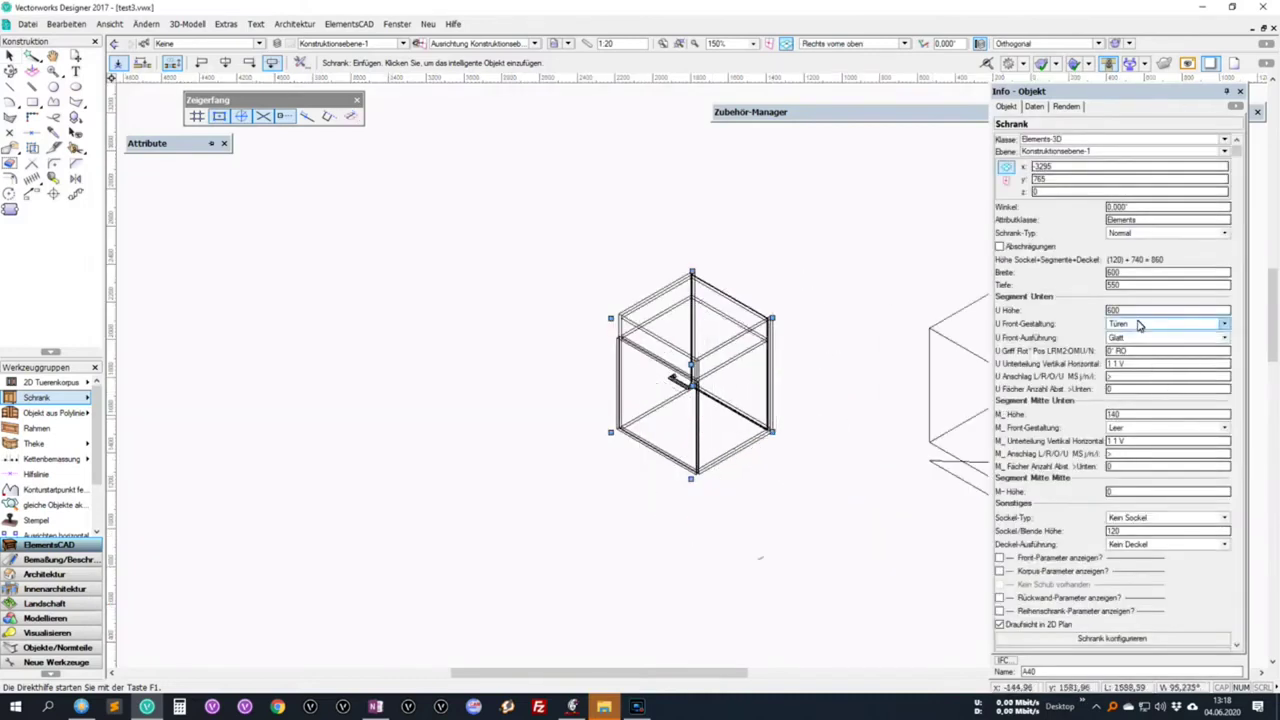
left_click(1137, 325)
left_click(1133, 337)
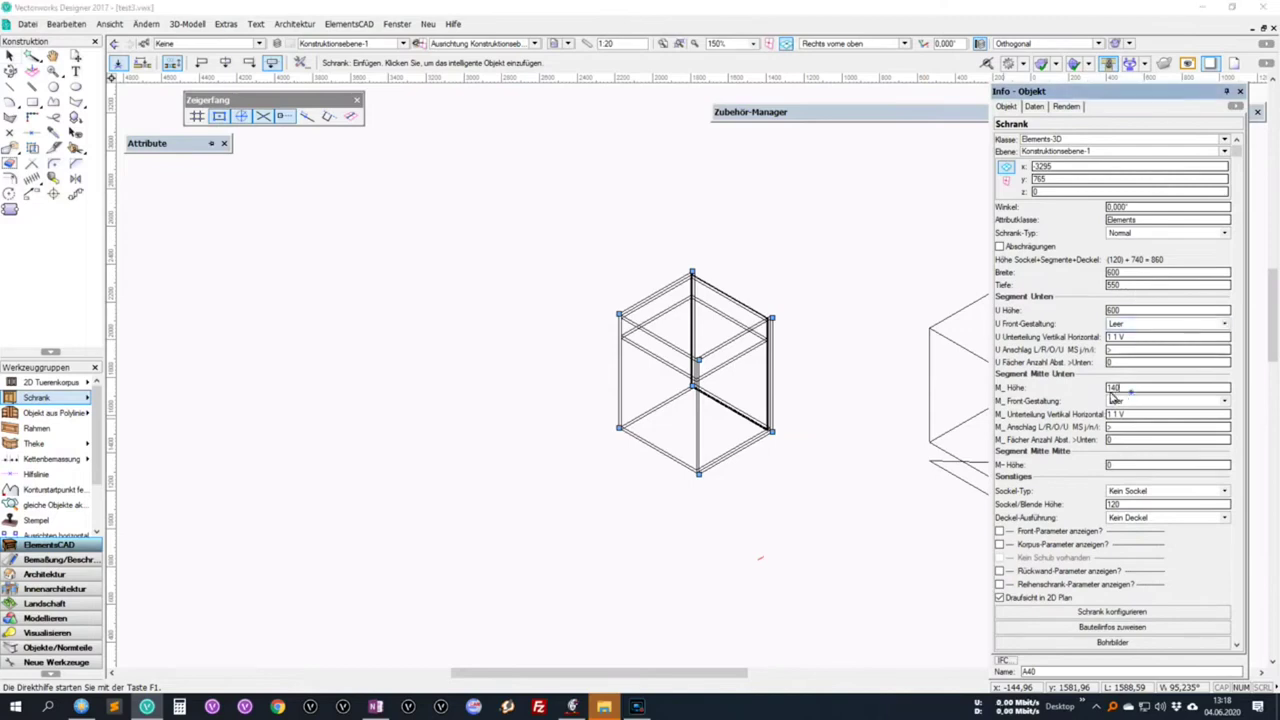
- Set the middle segment height to 0 and the lower segment height to 1600
double_click(1128, 387)
type("0")
key("Return")
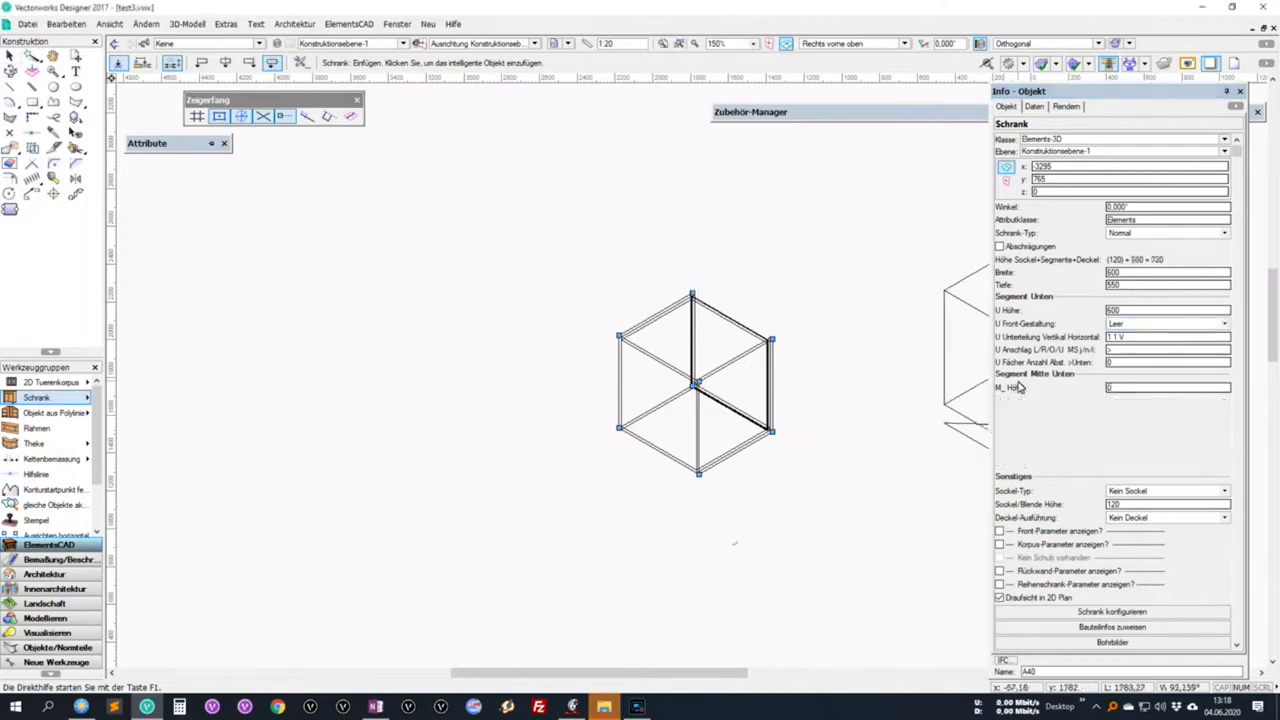
double_click(1121, 311)
type("1600")
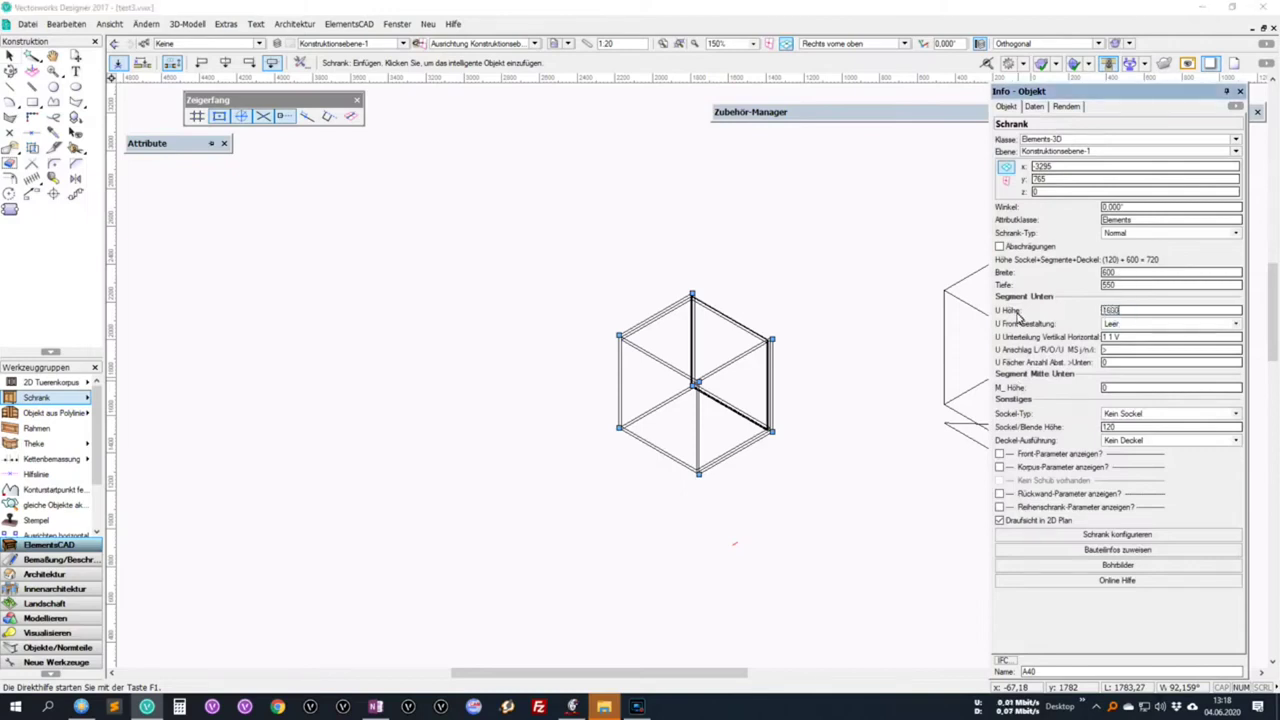
key("Return")
middle_click_drag(875, 320, 779, 386)
- Duplicate the cabinet once with a 600 x offset using Duplizieren und Anordnen
left_click(65, 23)
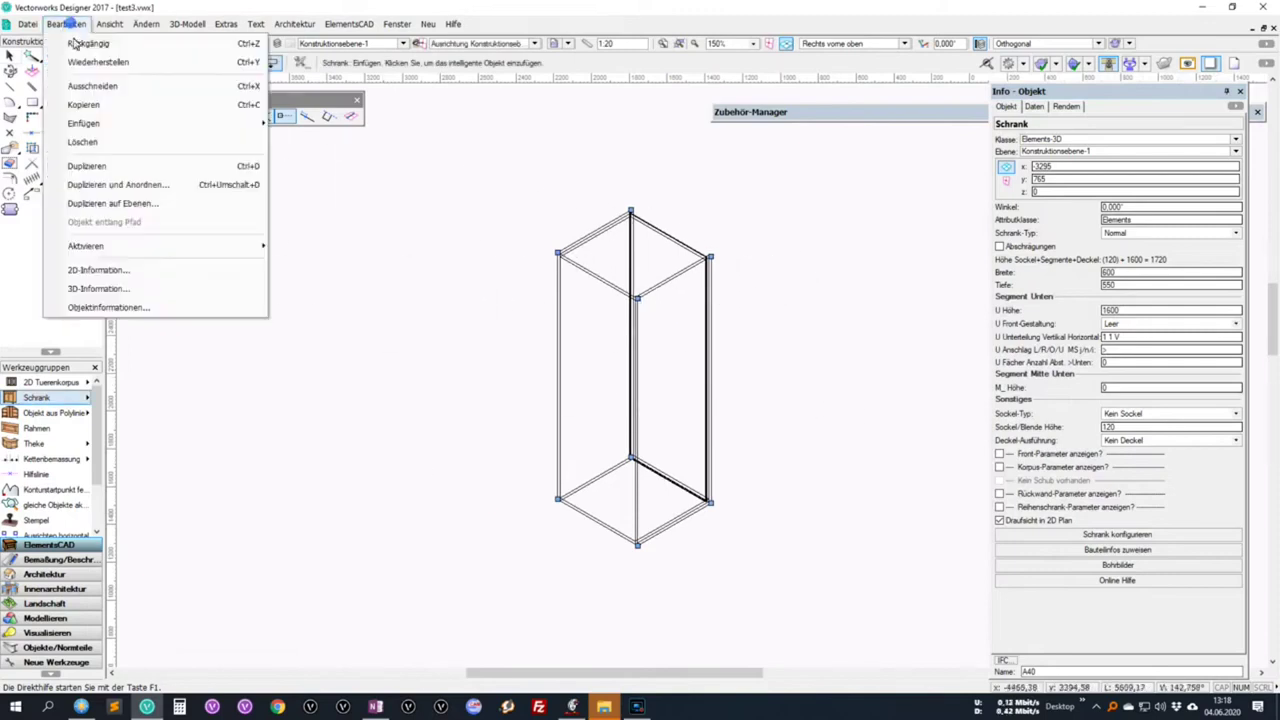
left_click(150, 184)
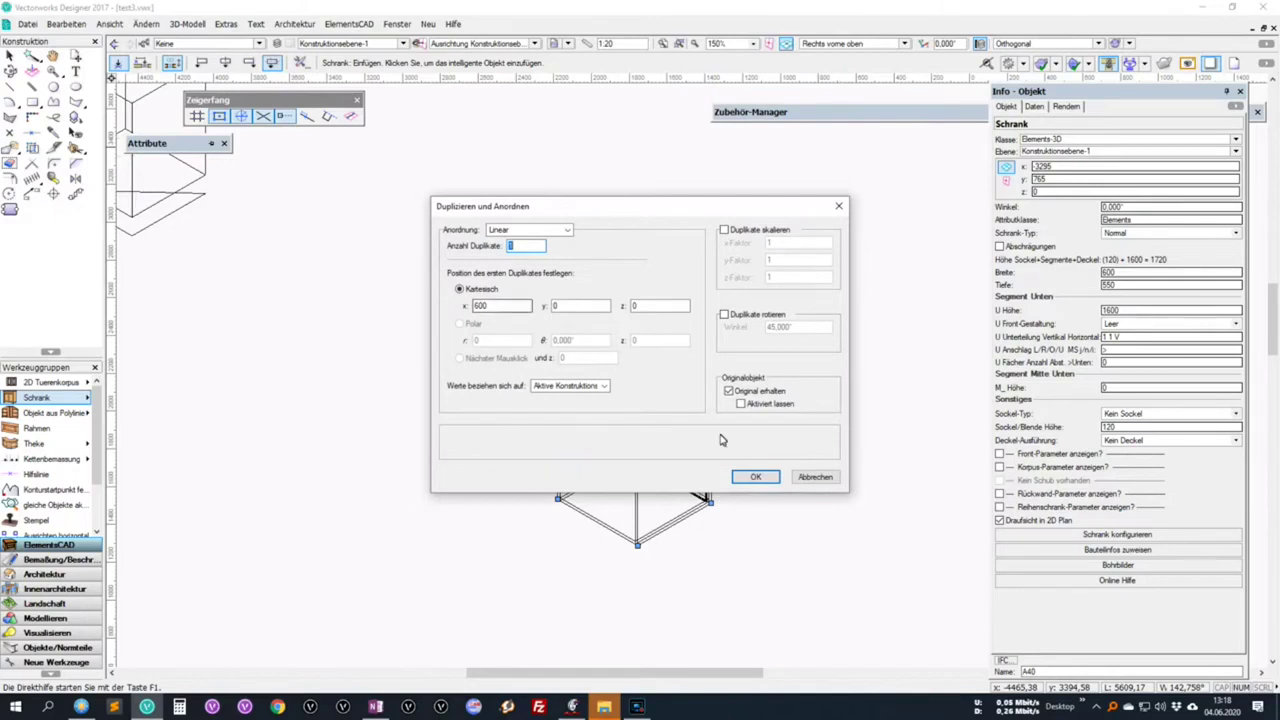
left_click(756, 477)
left_click(768, 484)
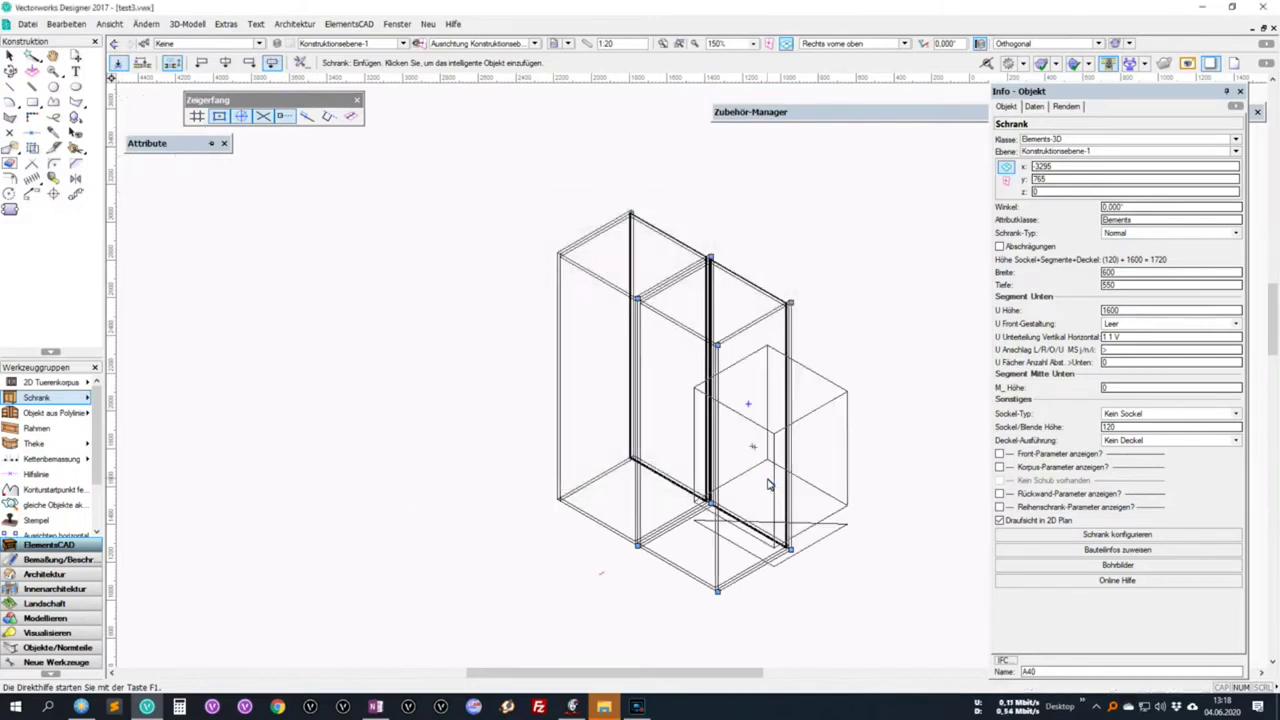
- Select the left cabinet and switch to the front (Vorne) view
key("x")
left_click(640, 230)
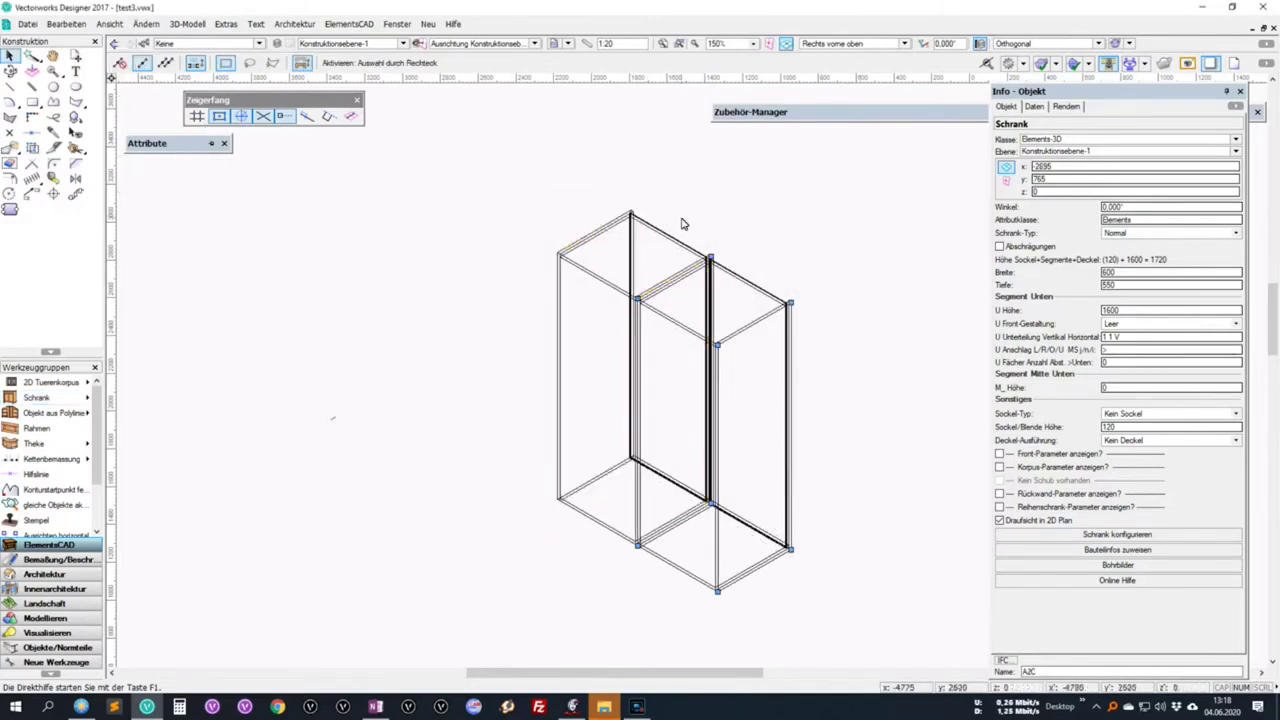
left_click(676, 222)
left_click(667, 232)
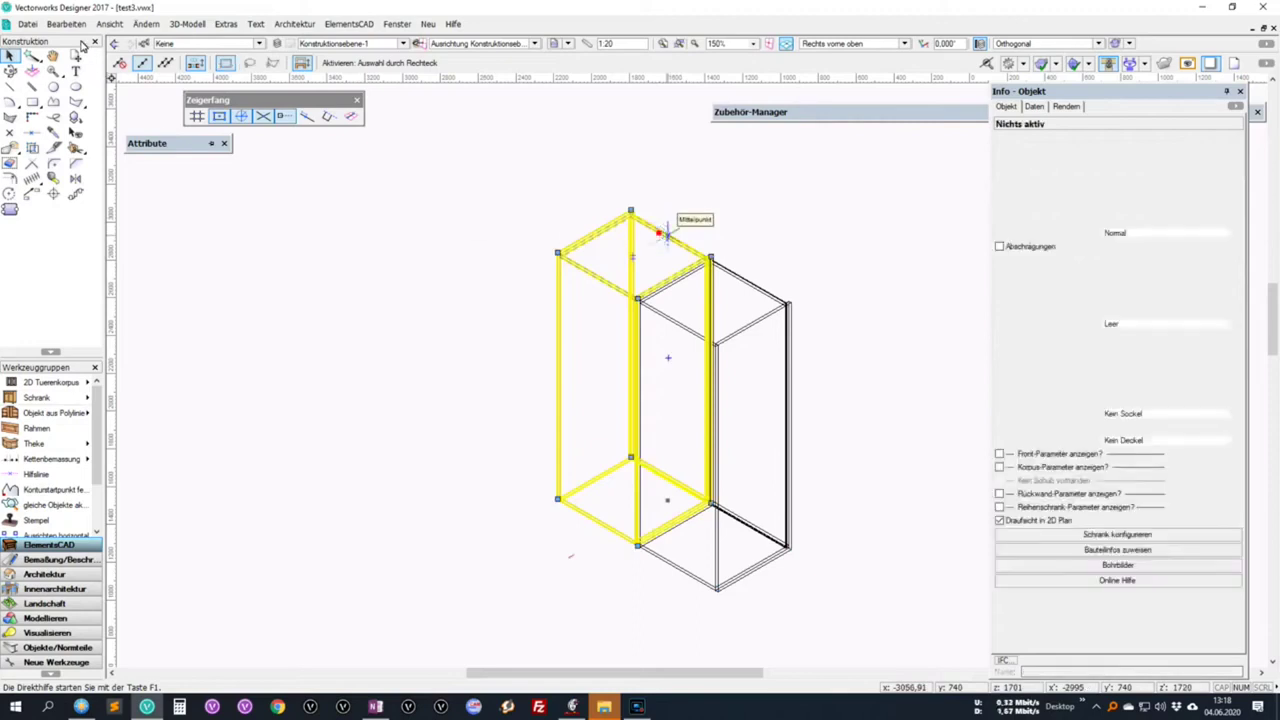
key("KP_2")
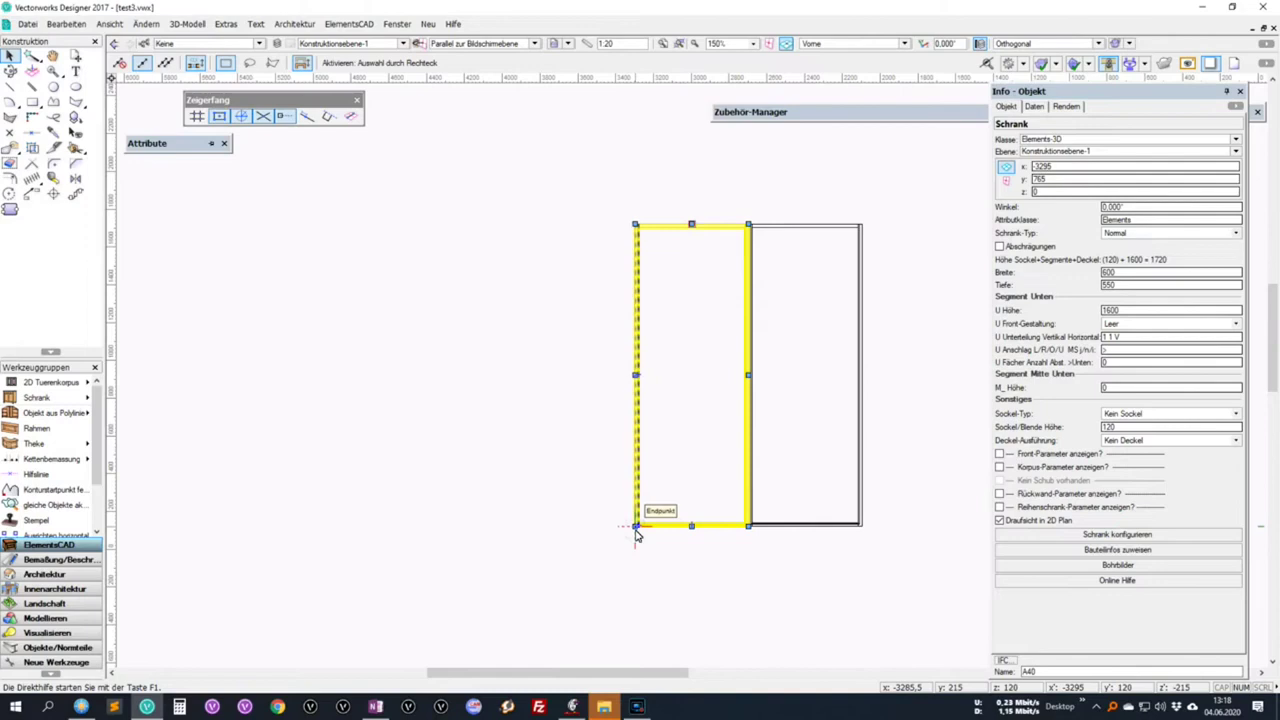
- Copy the left cabinet onto its top and set the copy's lower height to 400
mouse_move(635, 527)
left_mouse_down()
mouse_move(622, 210)
mouse_move(631, 226)
left_mouse_up()
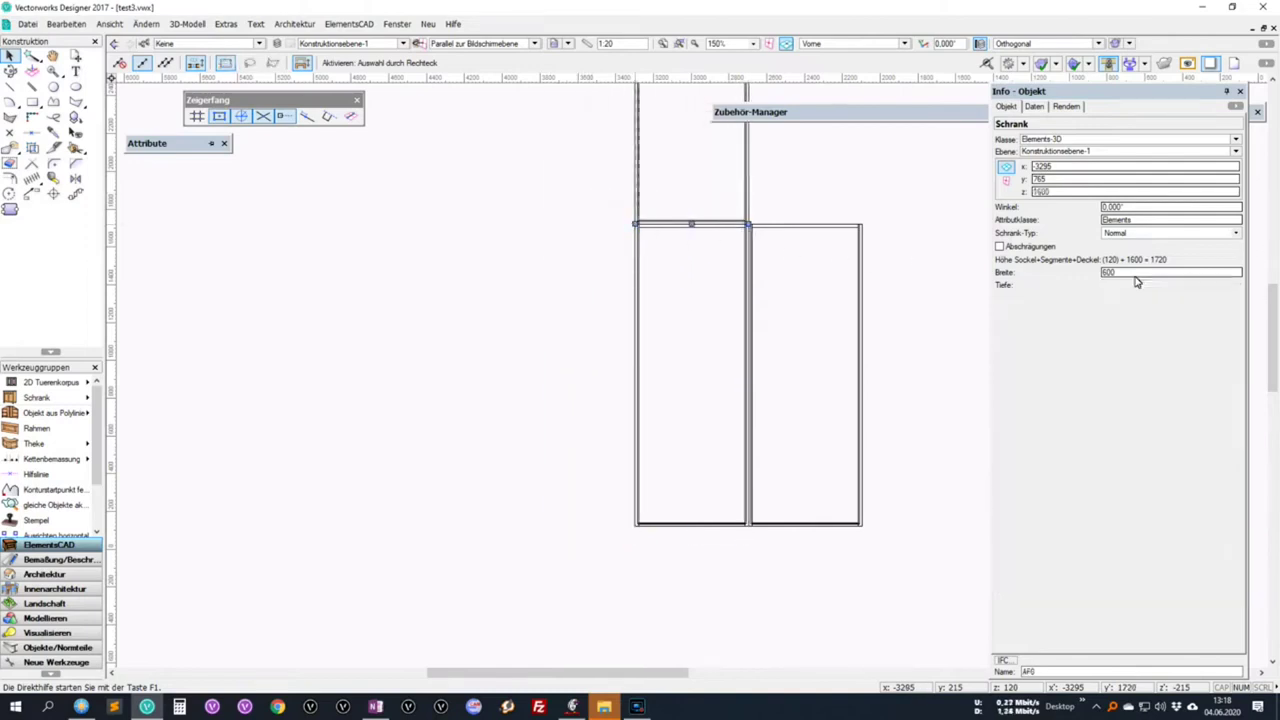
left_click_drag(1135, 312, 1012, 310)
type("400")
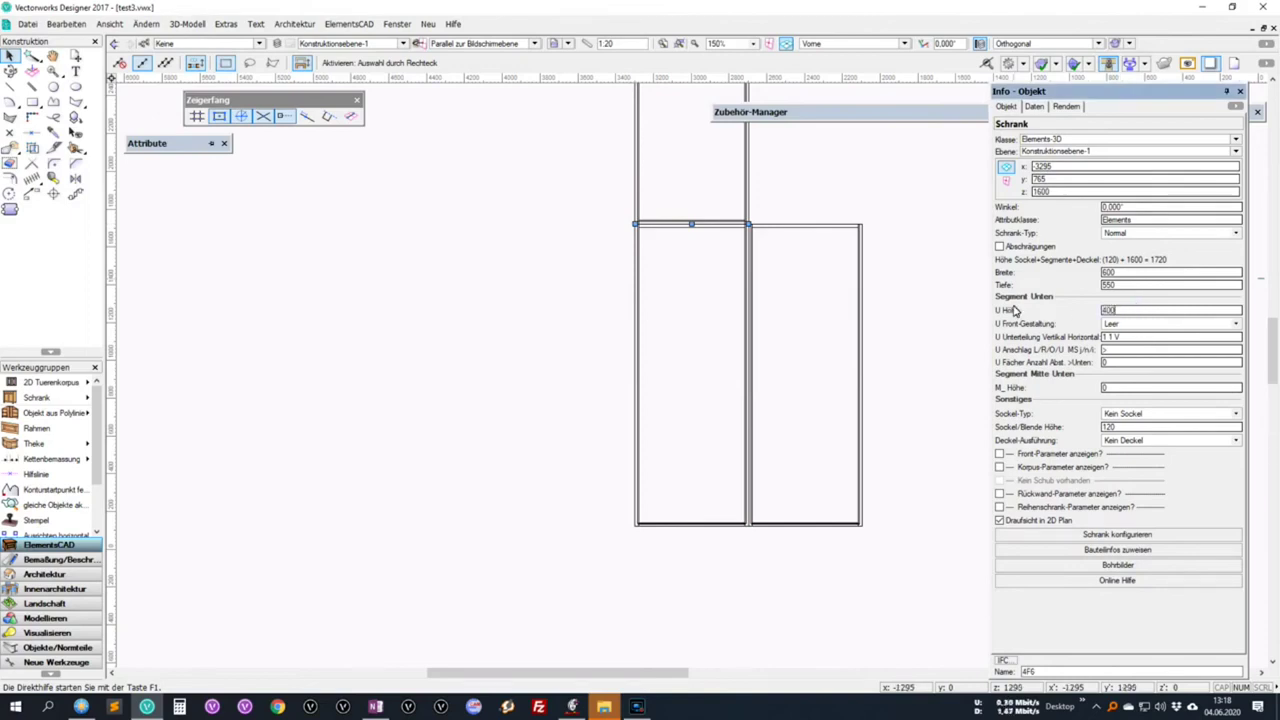
key("Return")
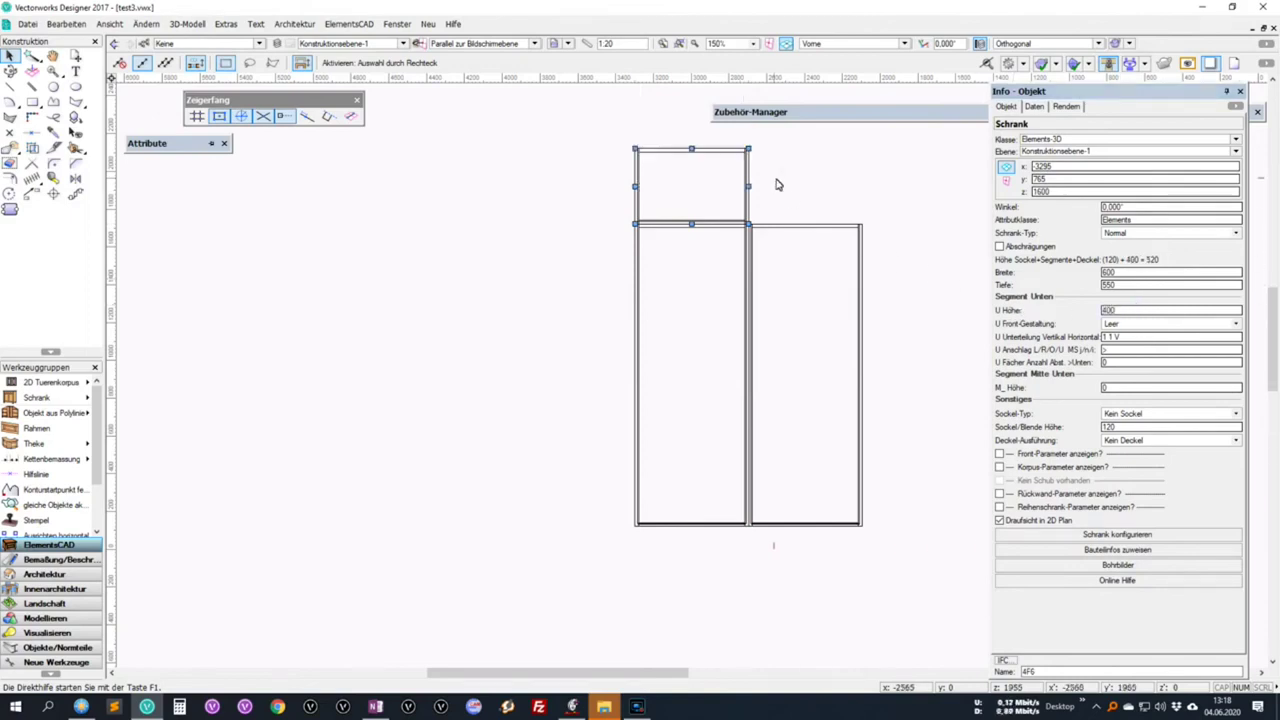
- Widen the top cabinet to 1200 so it spans both tall cabinets
left_click(1118, 274)
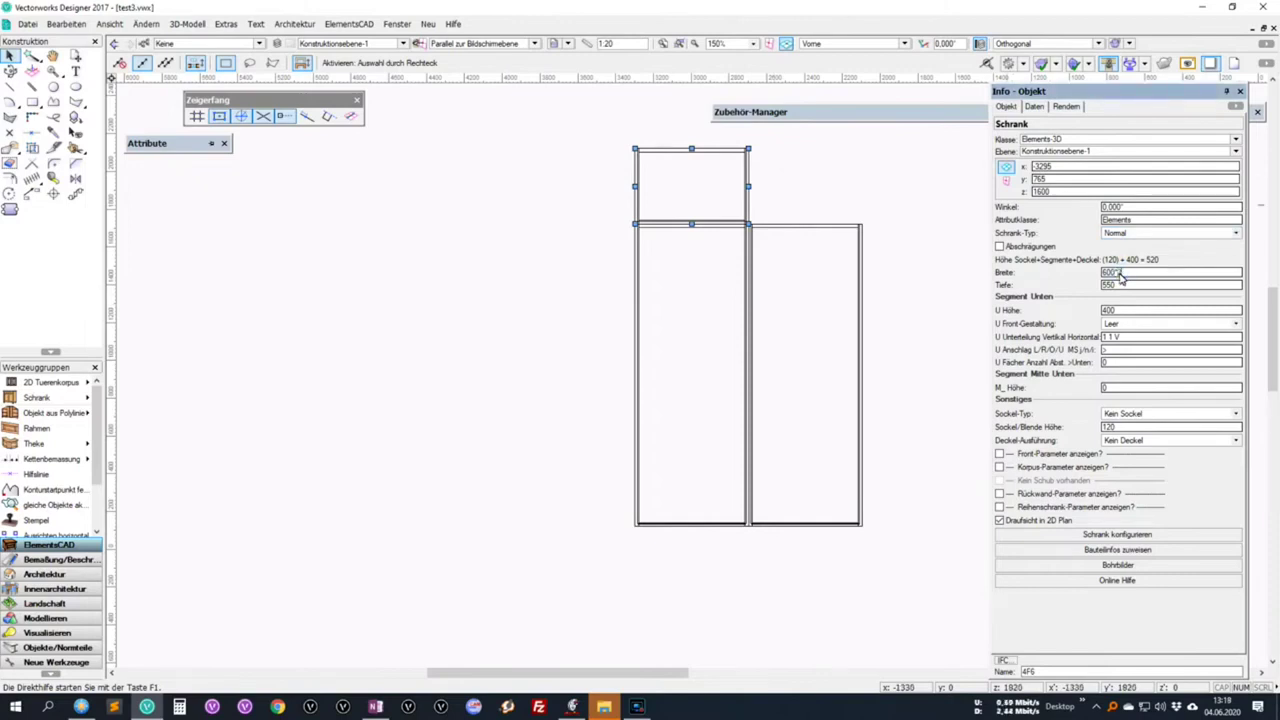
type("1200")
key("Return")
- Return to the isometric view, zoom out, and box-select all three cabinets
key("KP_3")
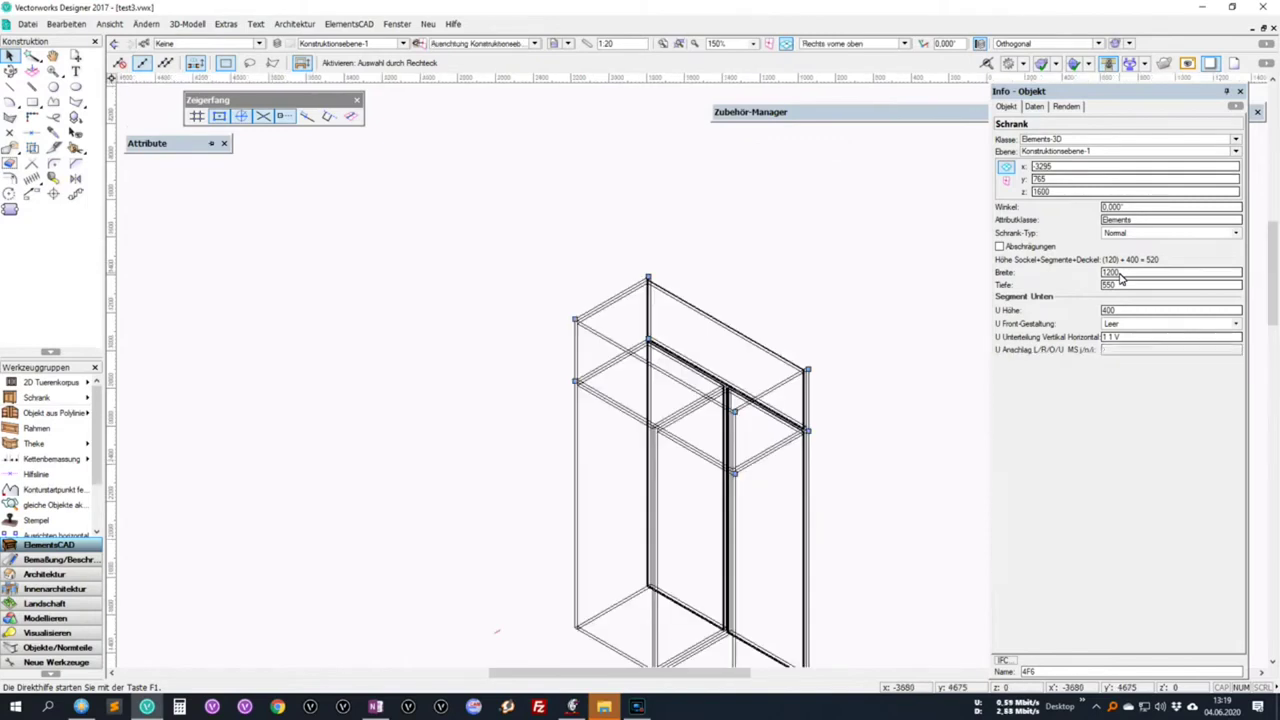
scroll(835, 402, "down", 2)
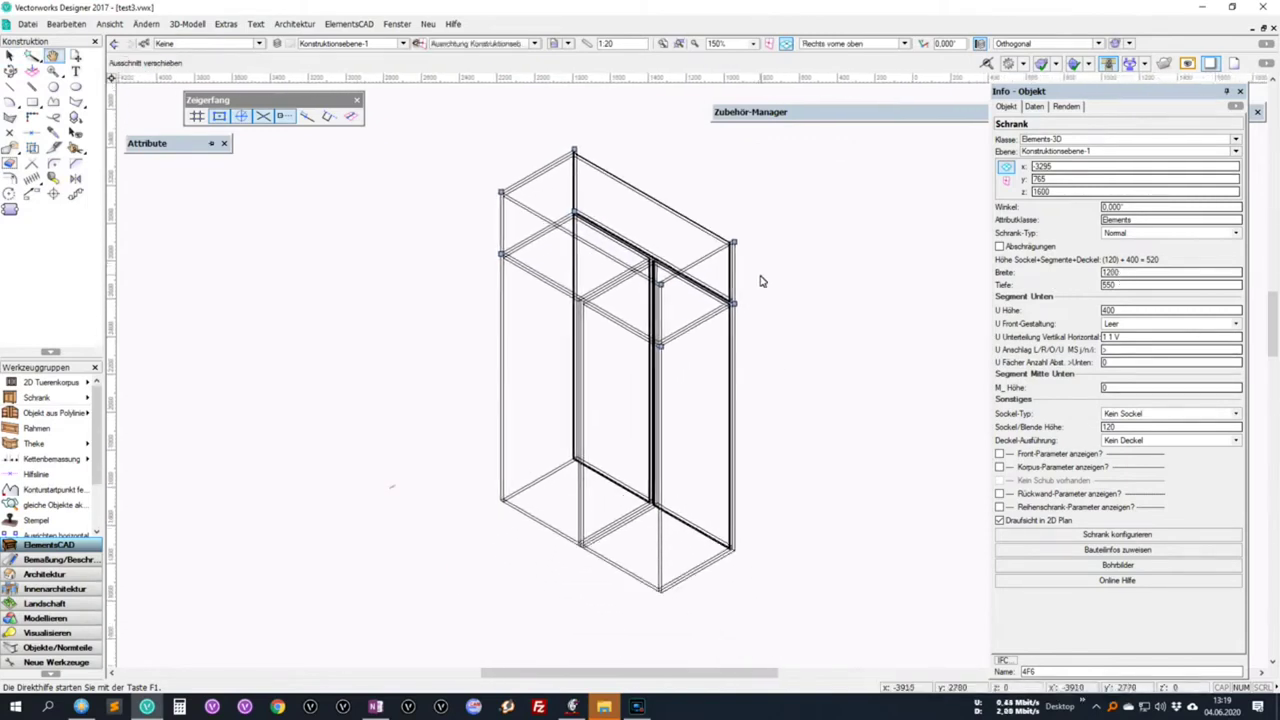
scroll(760, 280, "down", 1)
key("x")
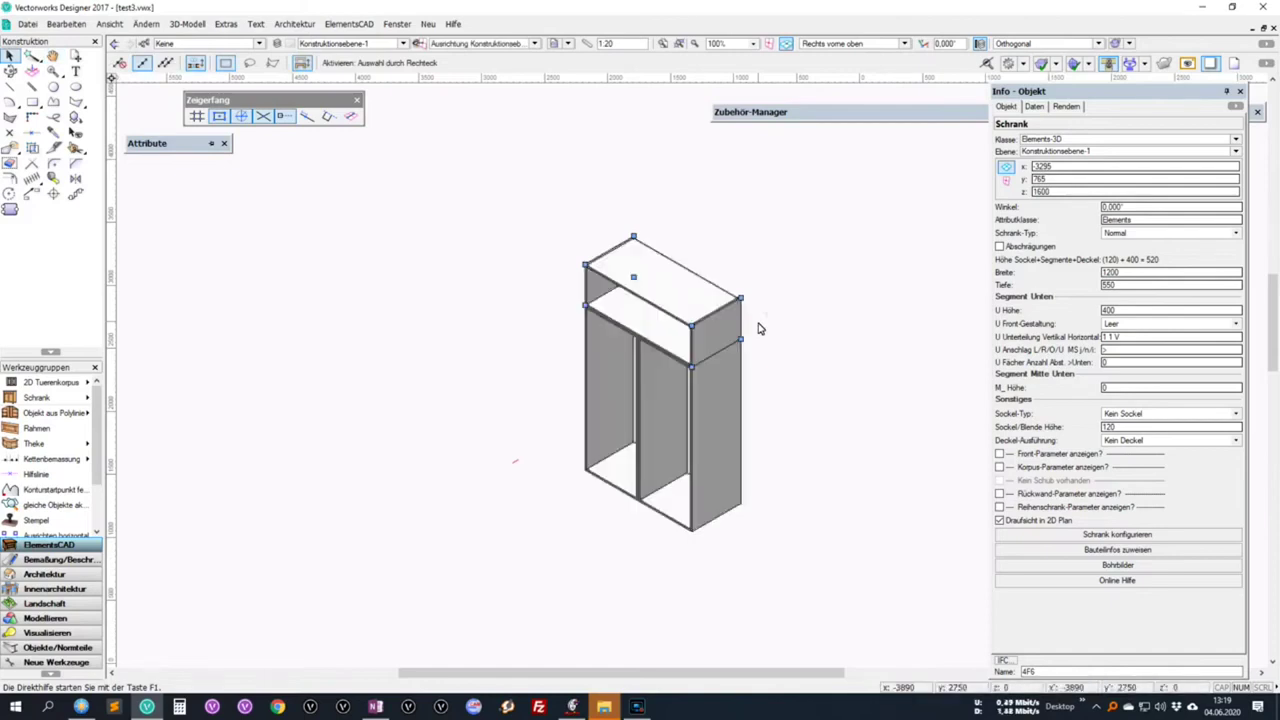
left_click_drag(486, 205, 828, 572)
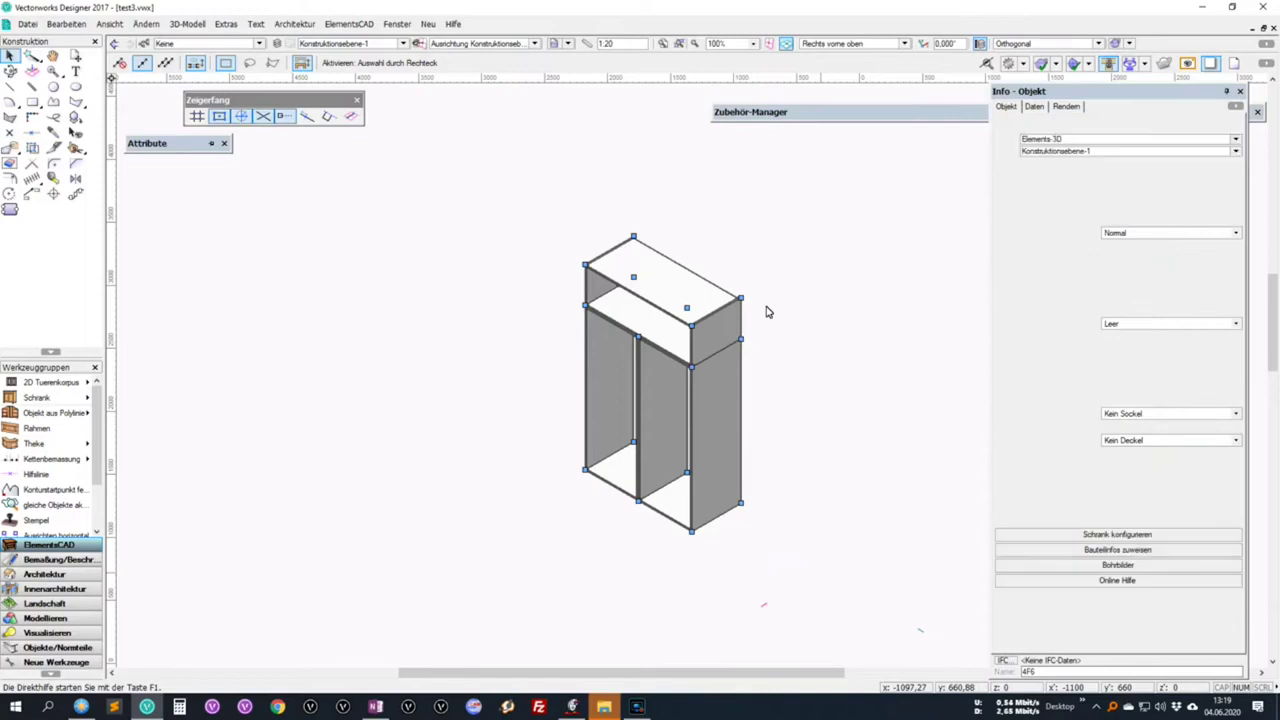
left_click(355, 24)
mouse_move(361, 80)
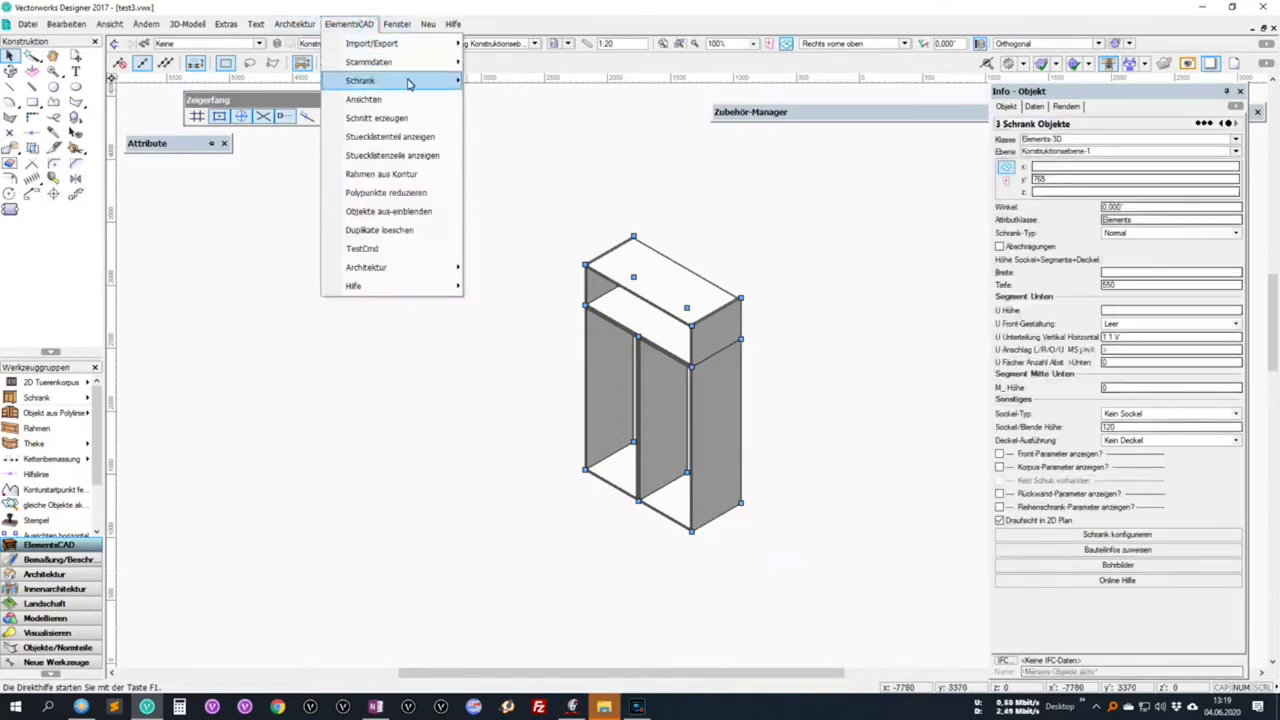
left_click(555, 82)
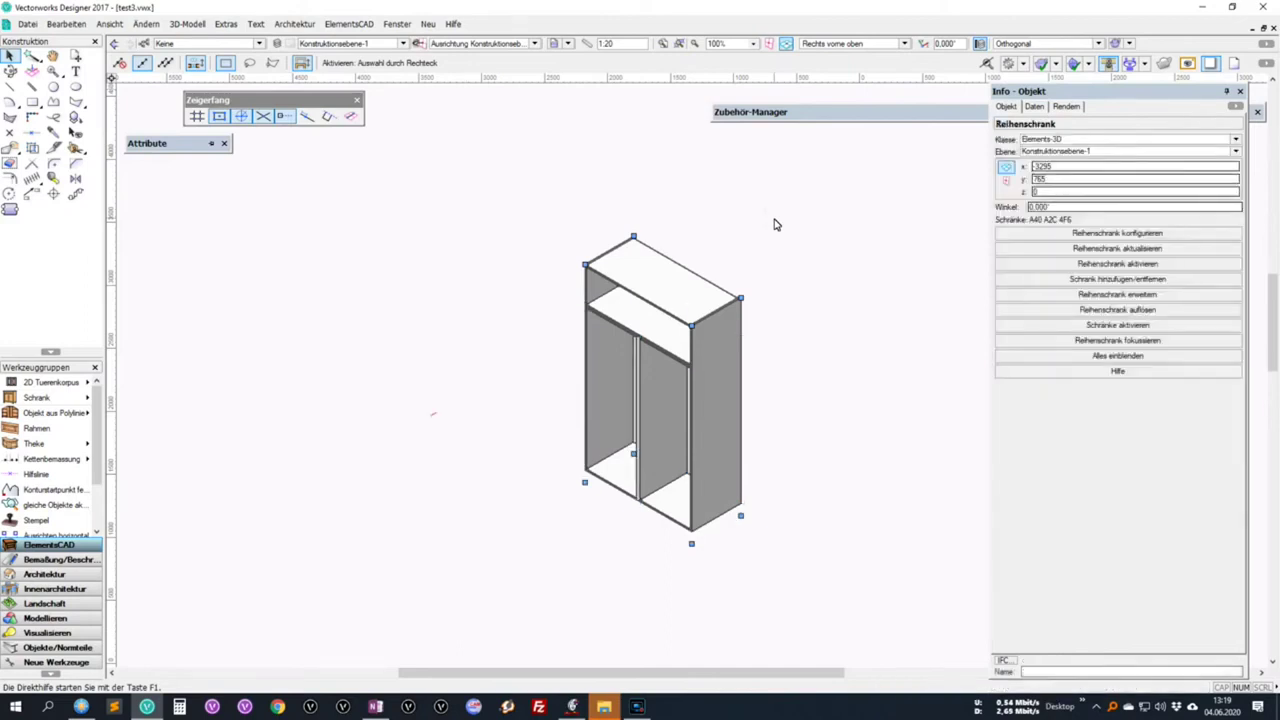
left_click(772, 222)
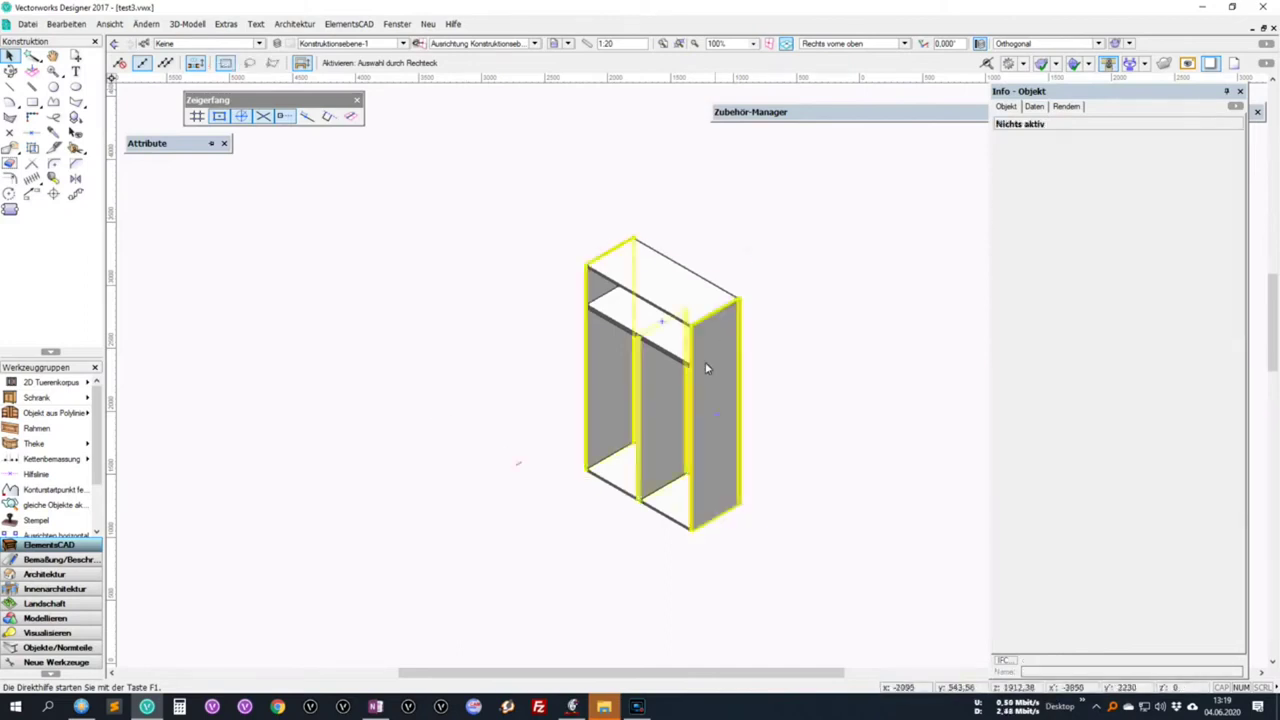
left_click(649, 430)
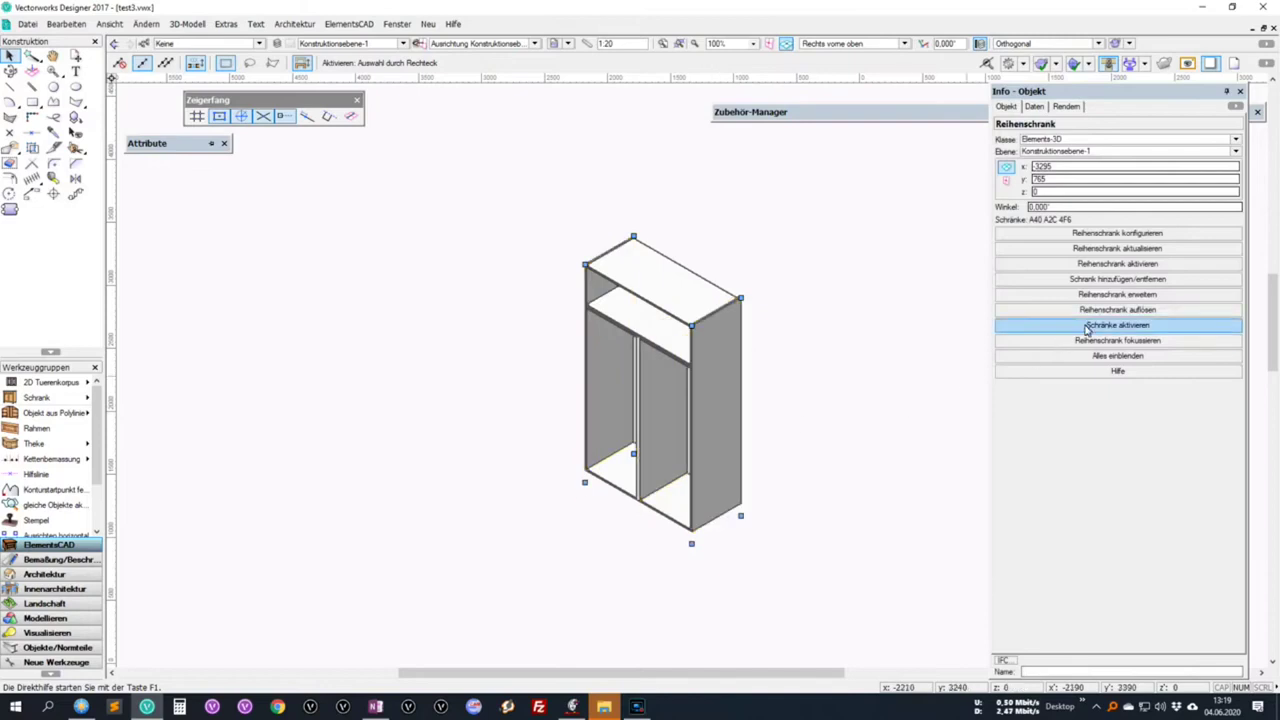
left_click(1165, 235)
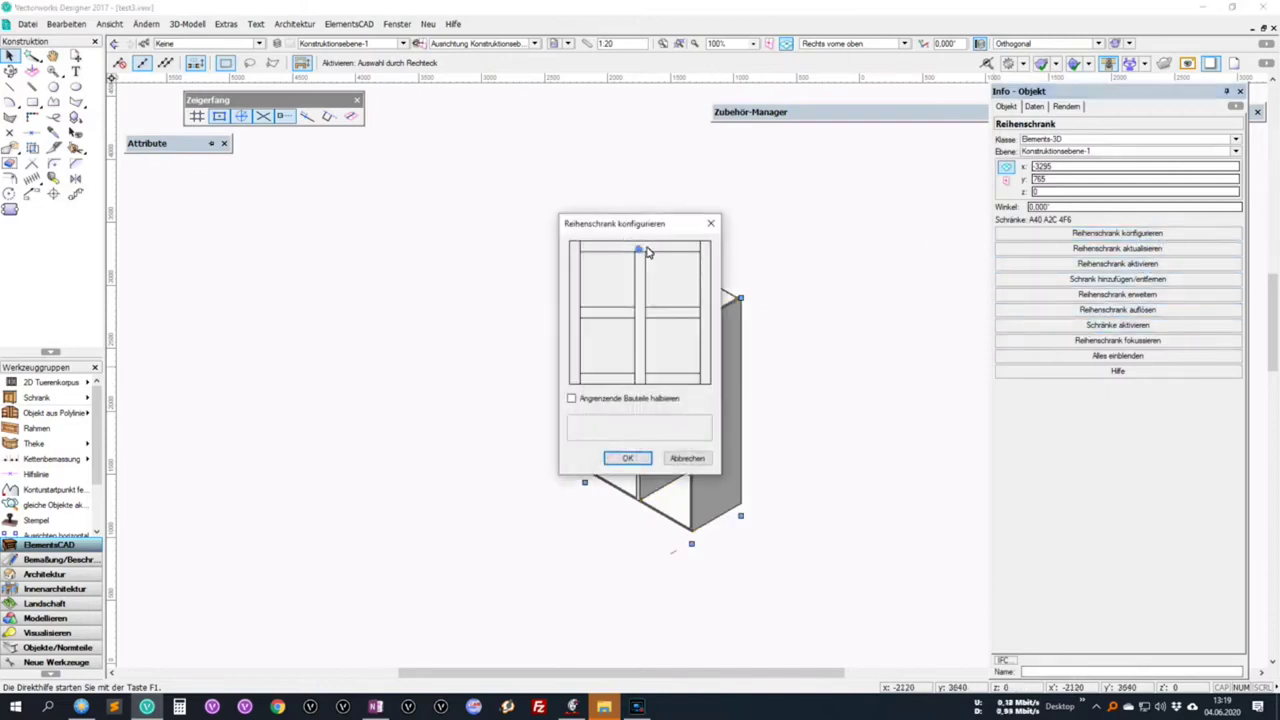
left_click(645, 249)
mouse_move(628, 398)
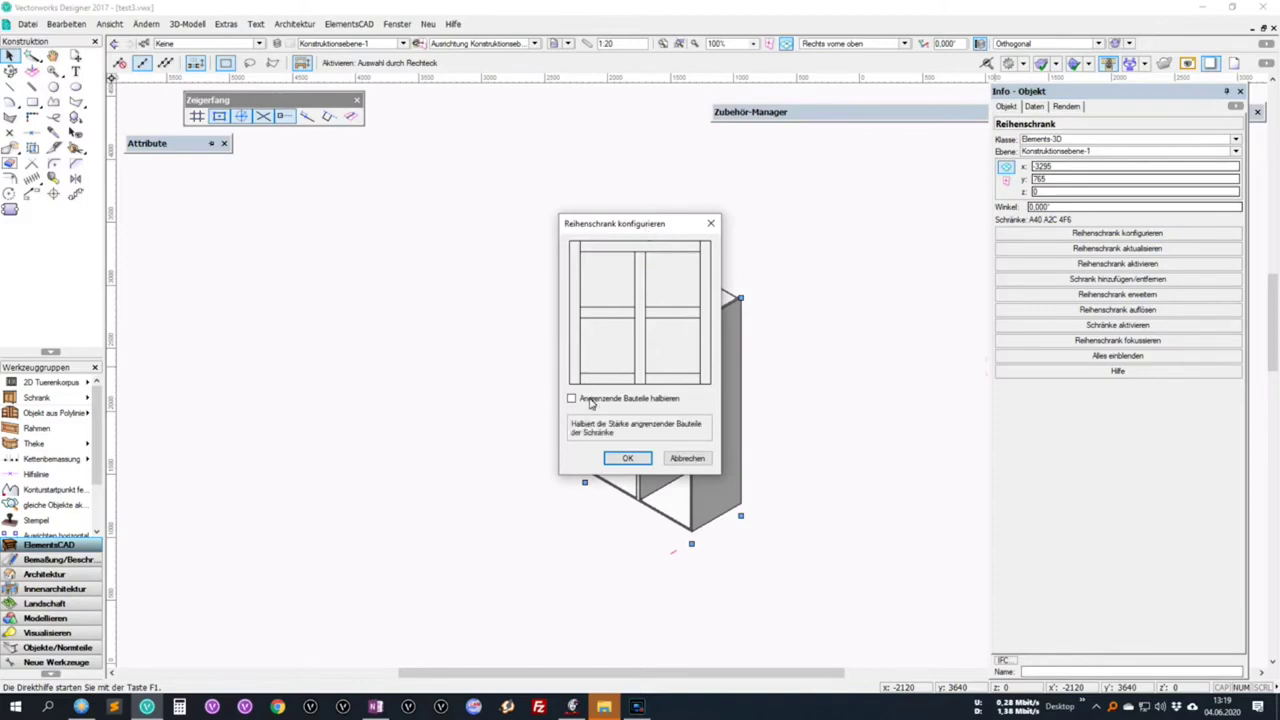
left_click(627, 458)
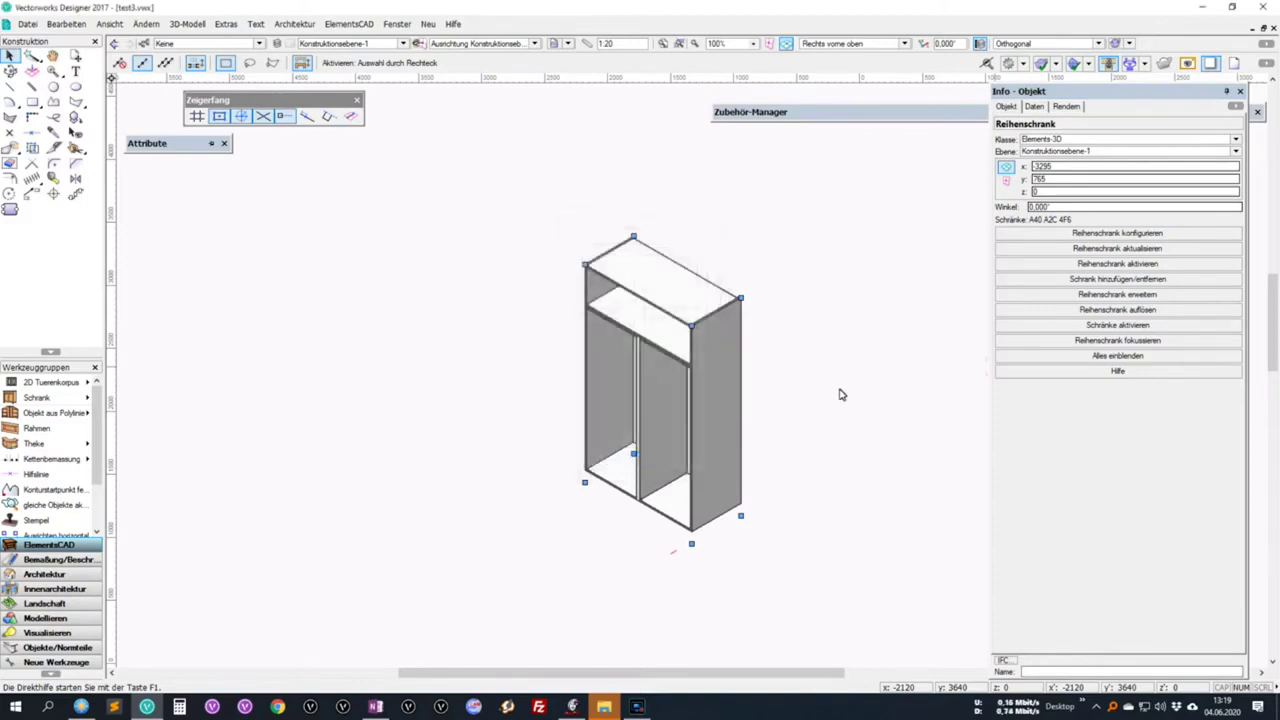
left_click(812, 430)
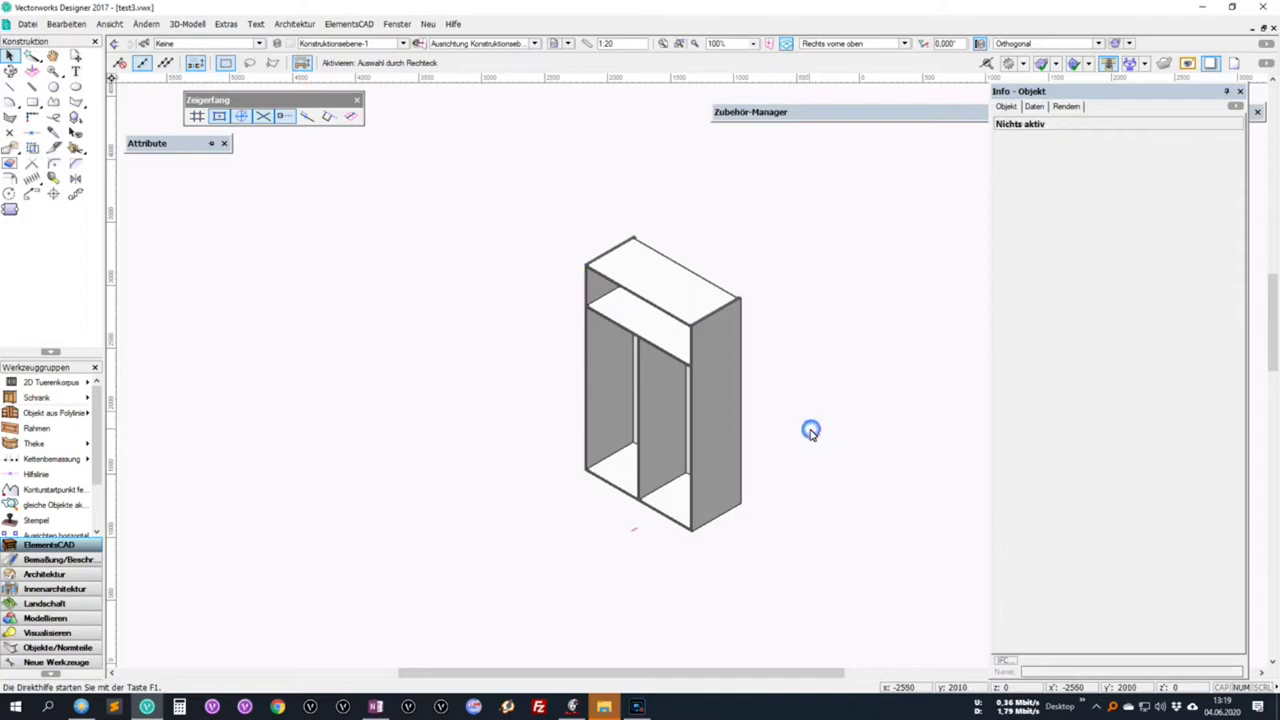
- Set the left section's bottom corner joint to a plinth (Sockel)
left_click(612, 484)
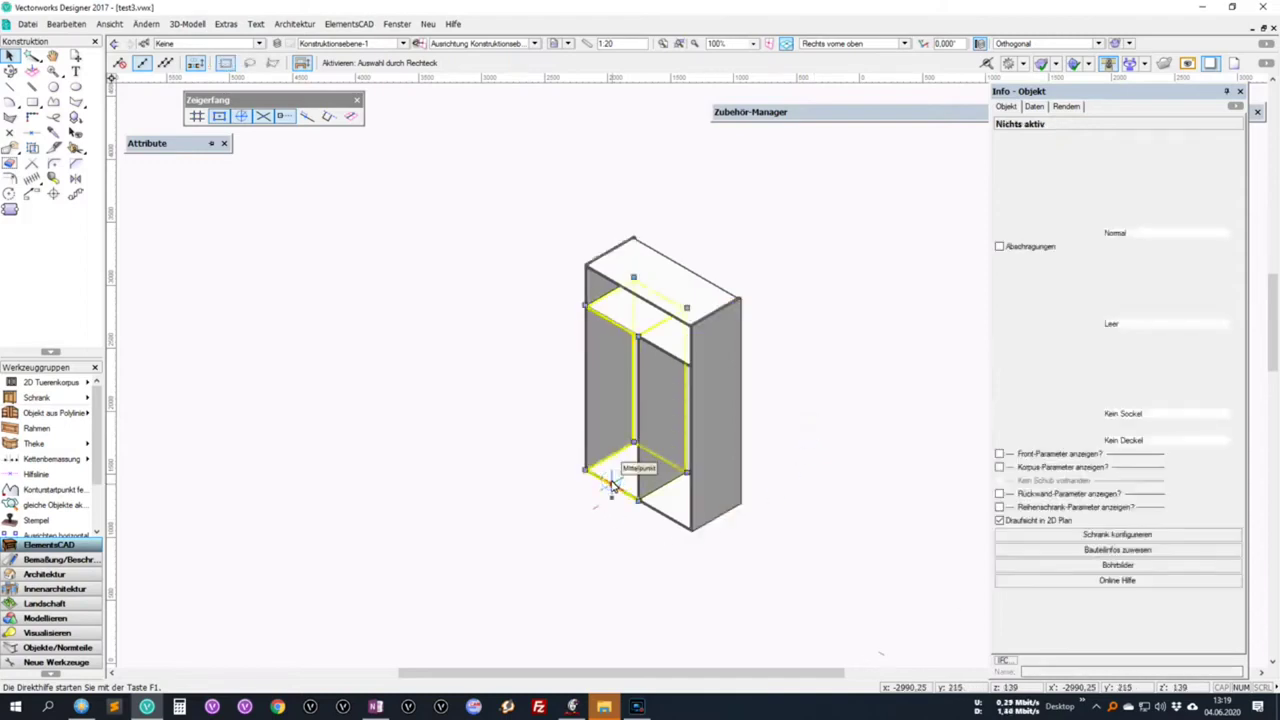
double_click(612, 484)
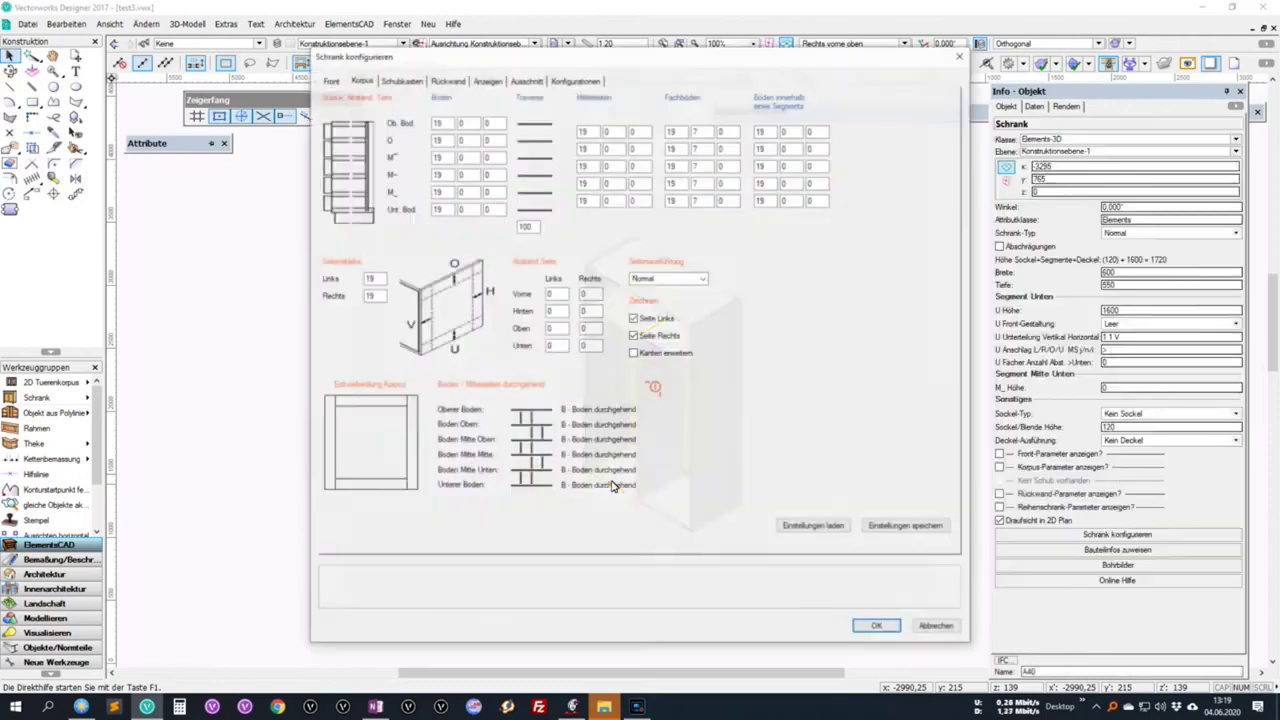
left_click(330, 488)
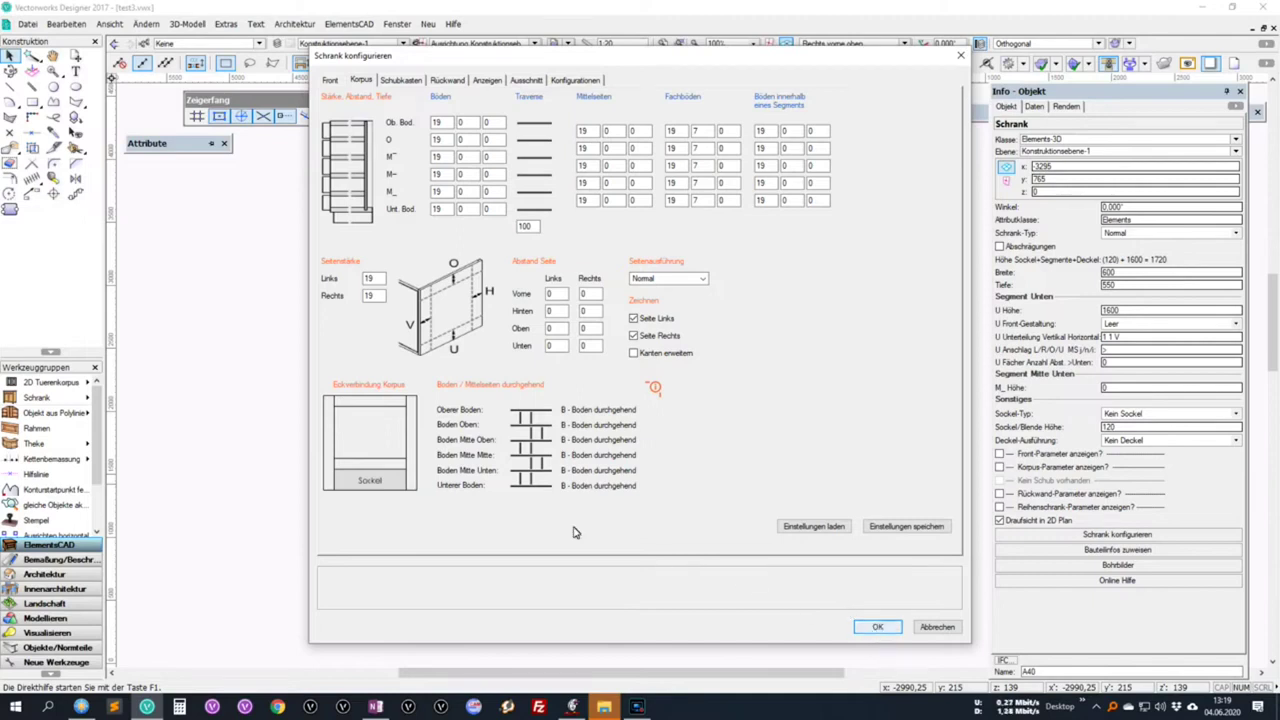
left_click(489, 80)
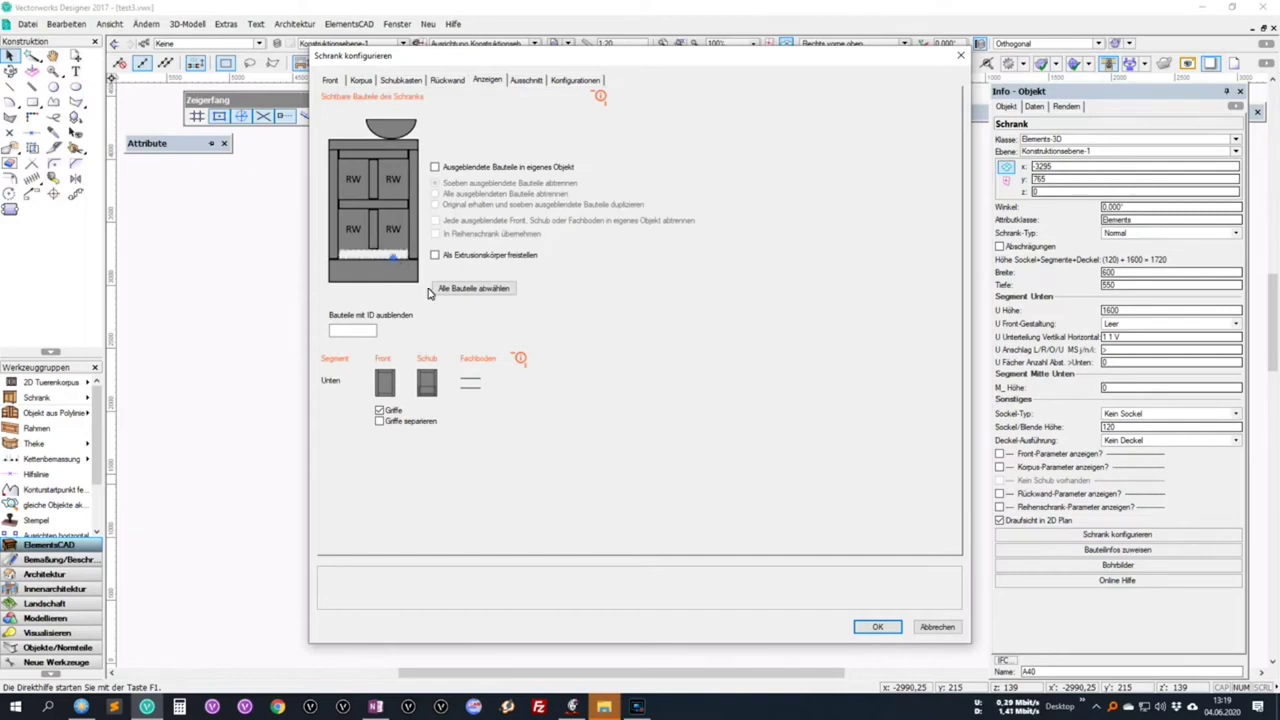
left_click(889, 630)
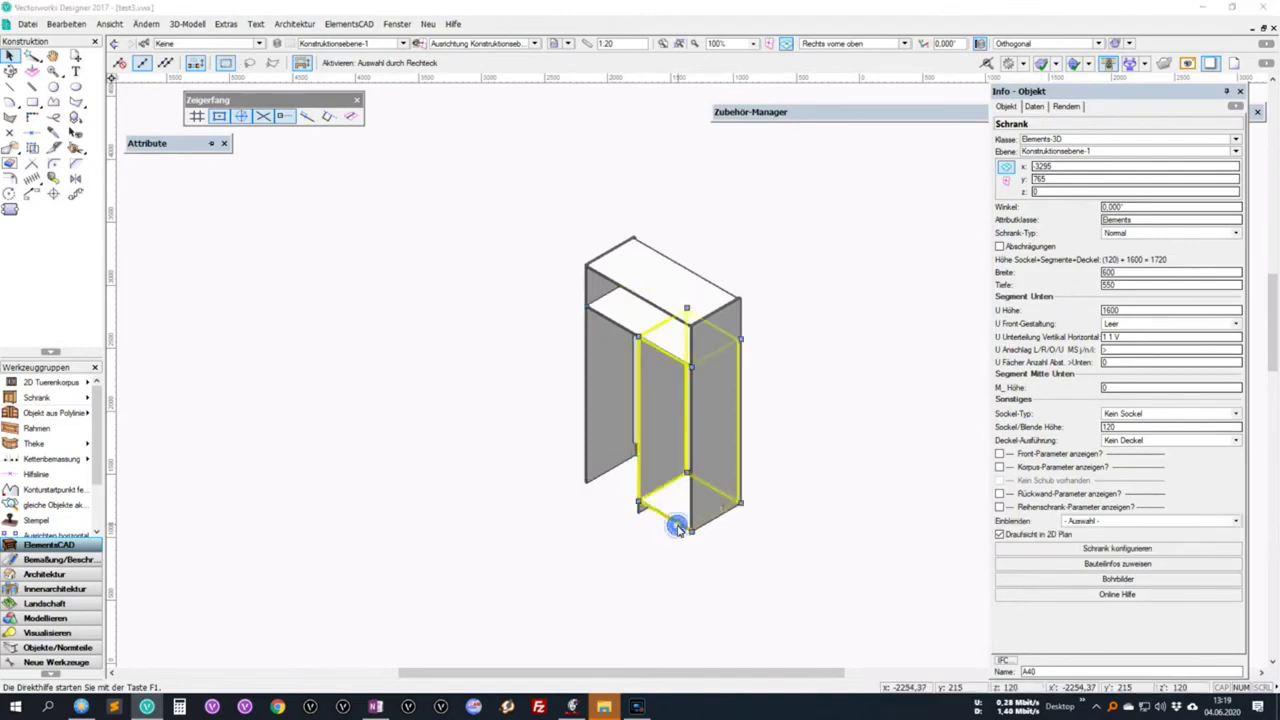
- Set the right section's bottom corner joint to a plinth as well
double_click(678, 530)
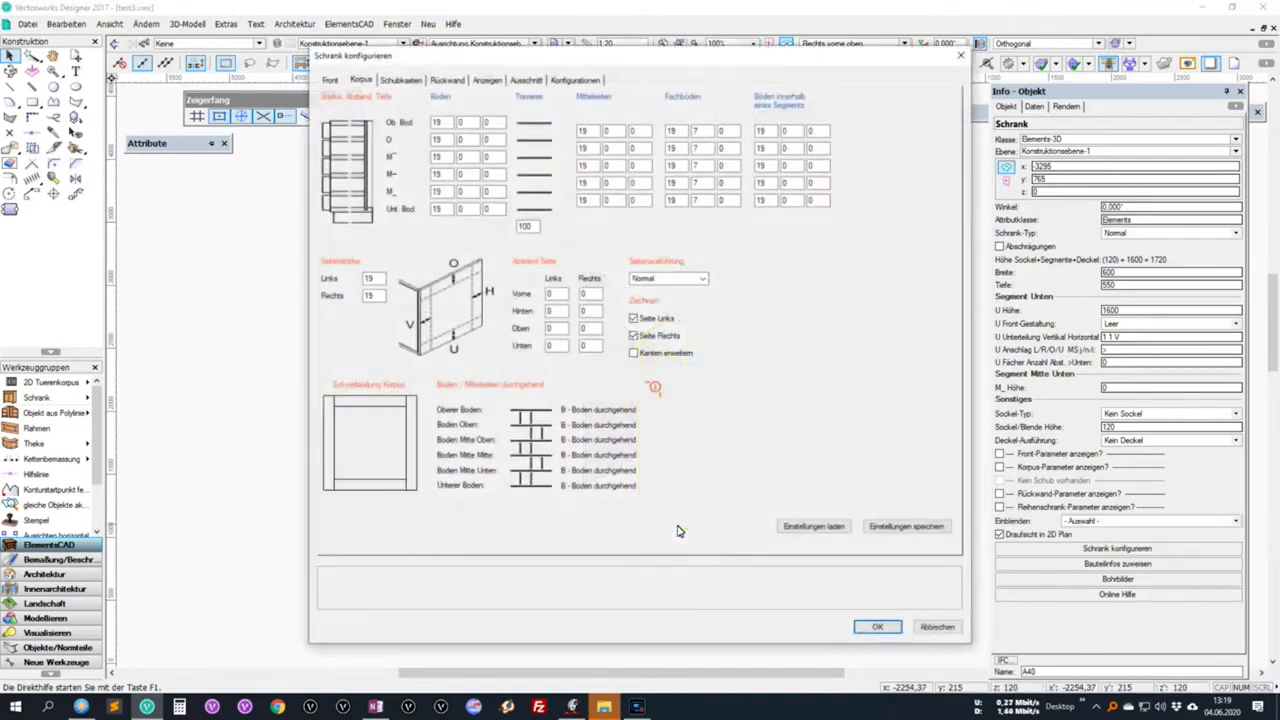
left_click(410, 485)
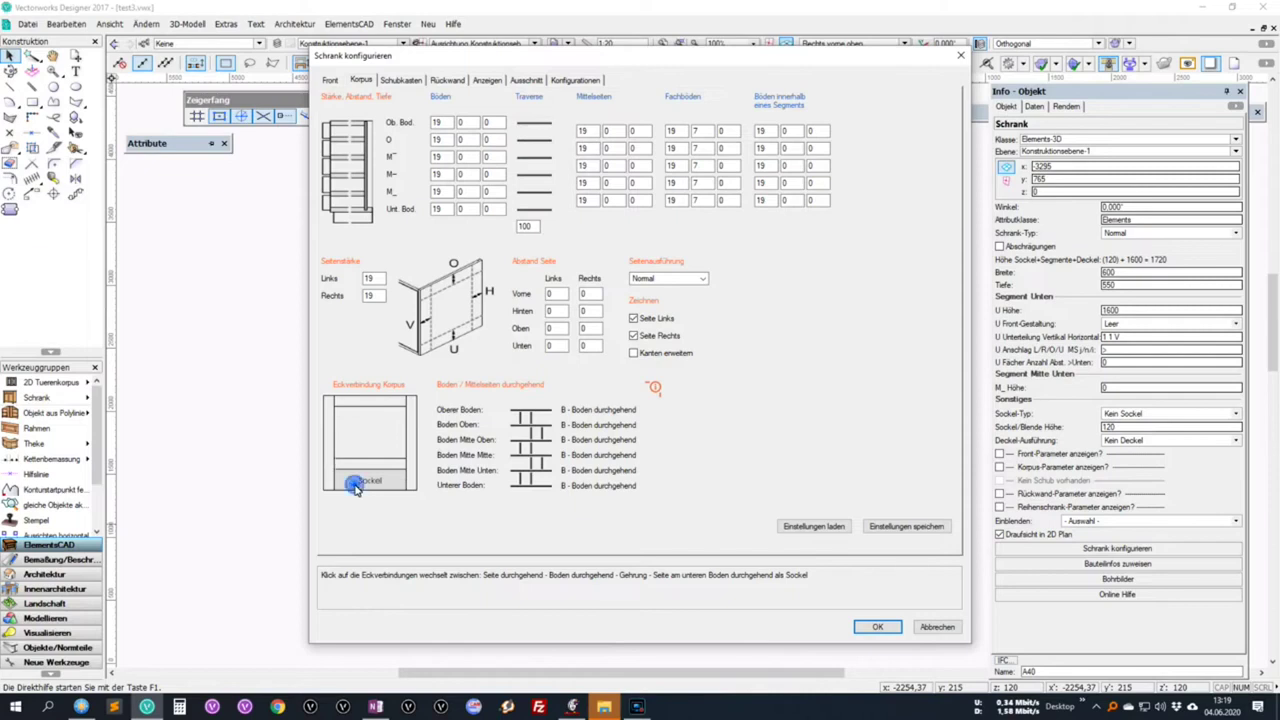
left_click(877, 627)
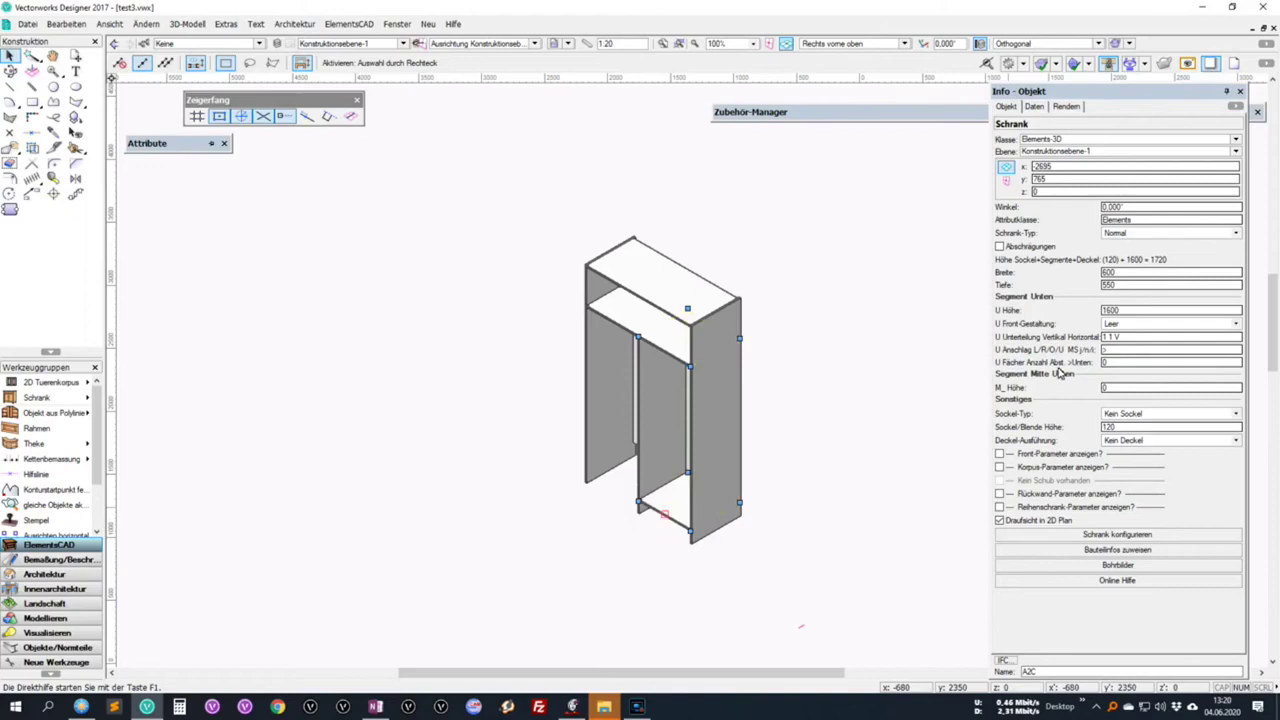
- Set the right section's shelf count to 3, orbit to the front, and select the left section
left_click(1119, 364)
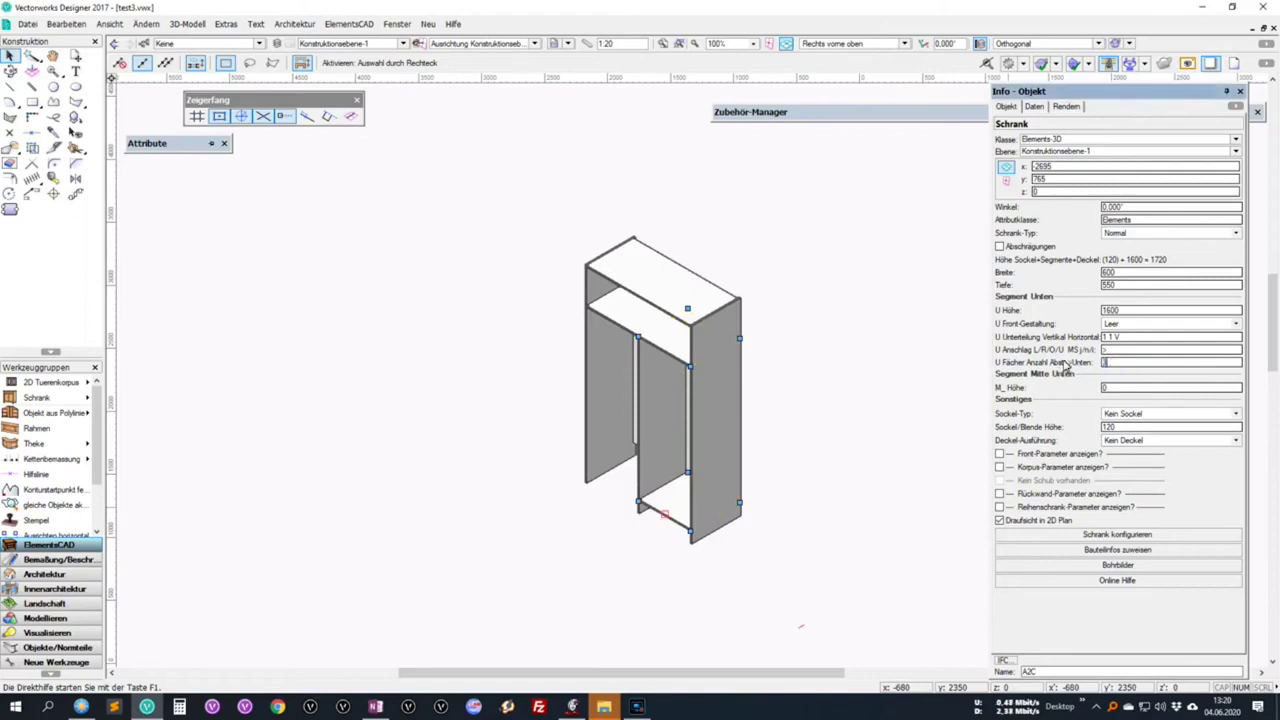
key("Return")
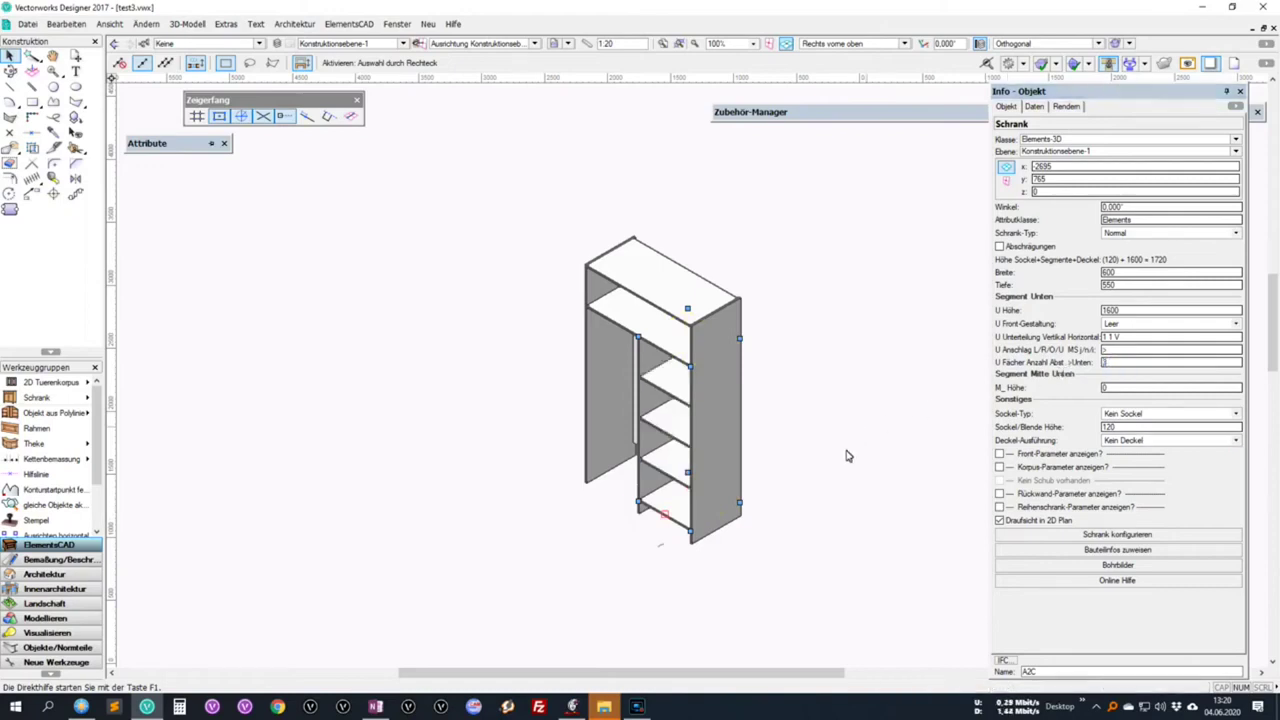
middle_click_drag(733, 514, 833, 382, "shift")
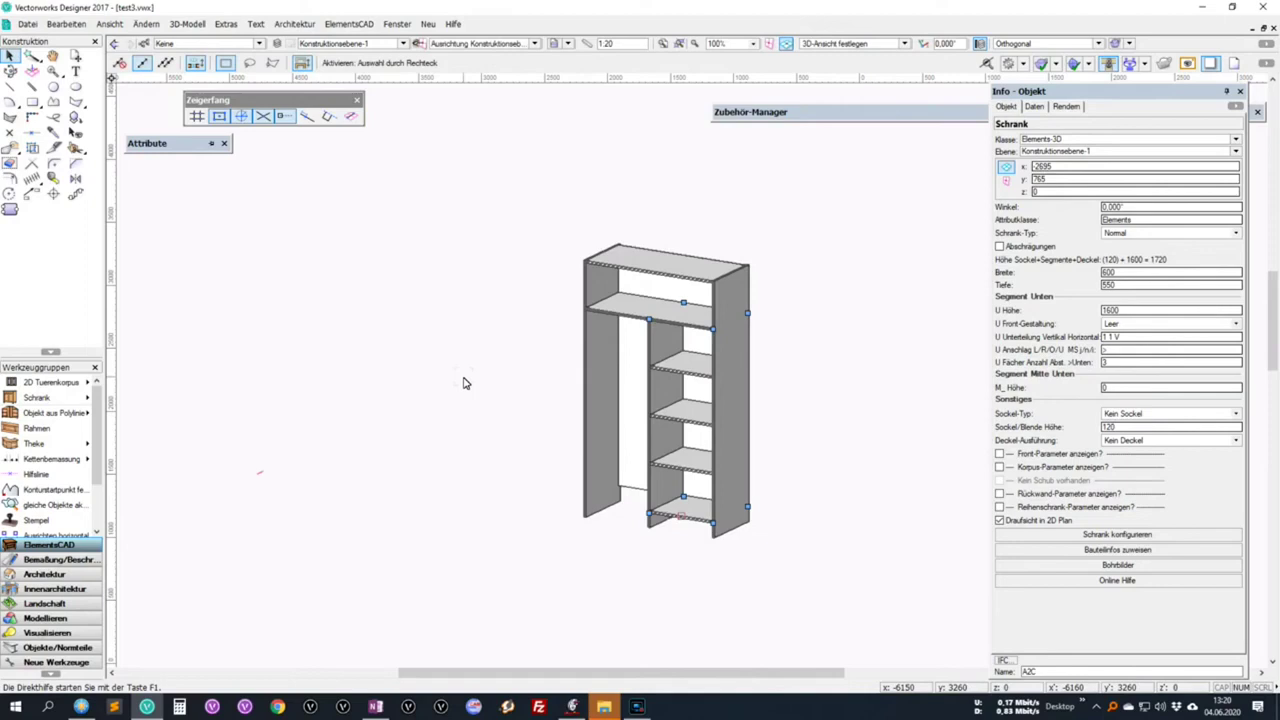
left_click(624, 405)
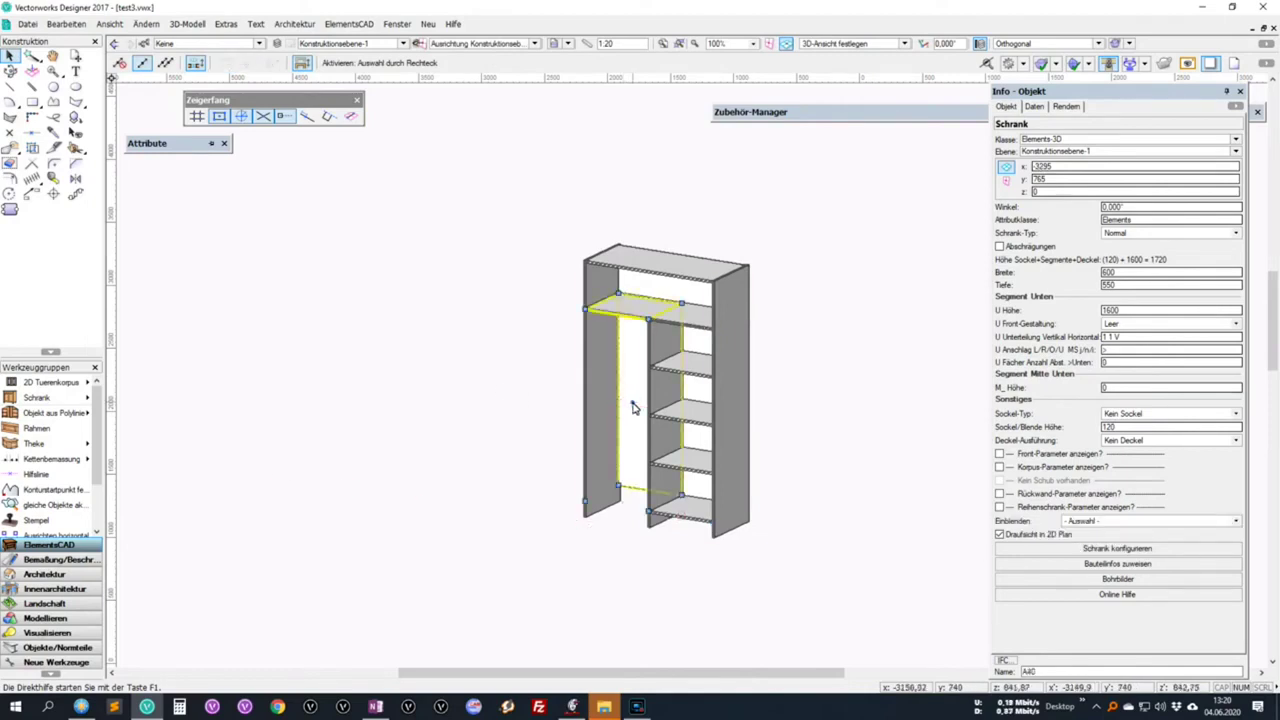
left_click(633, 407)
double_click(633, 408)
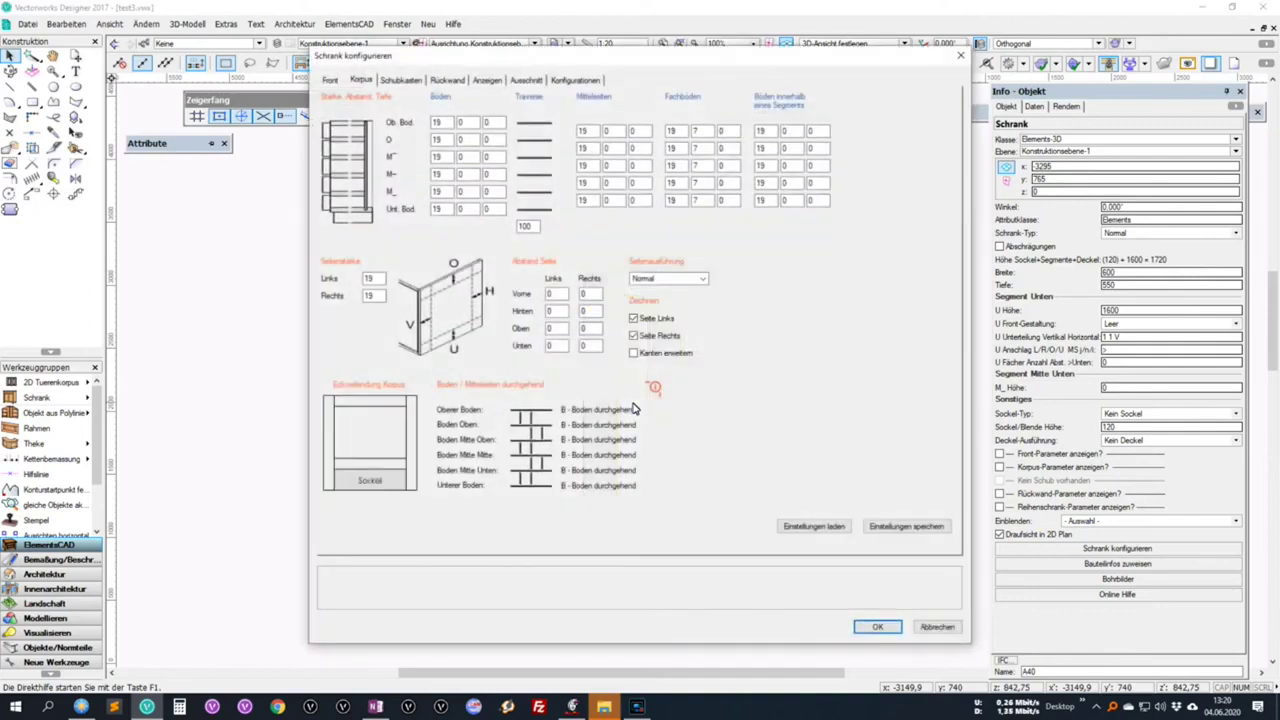
left_click(458, 84)
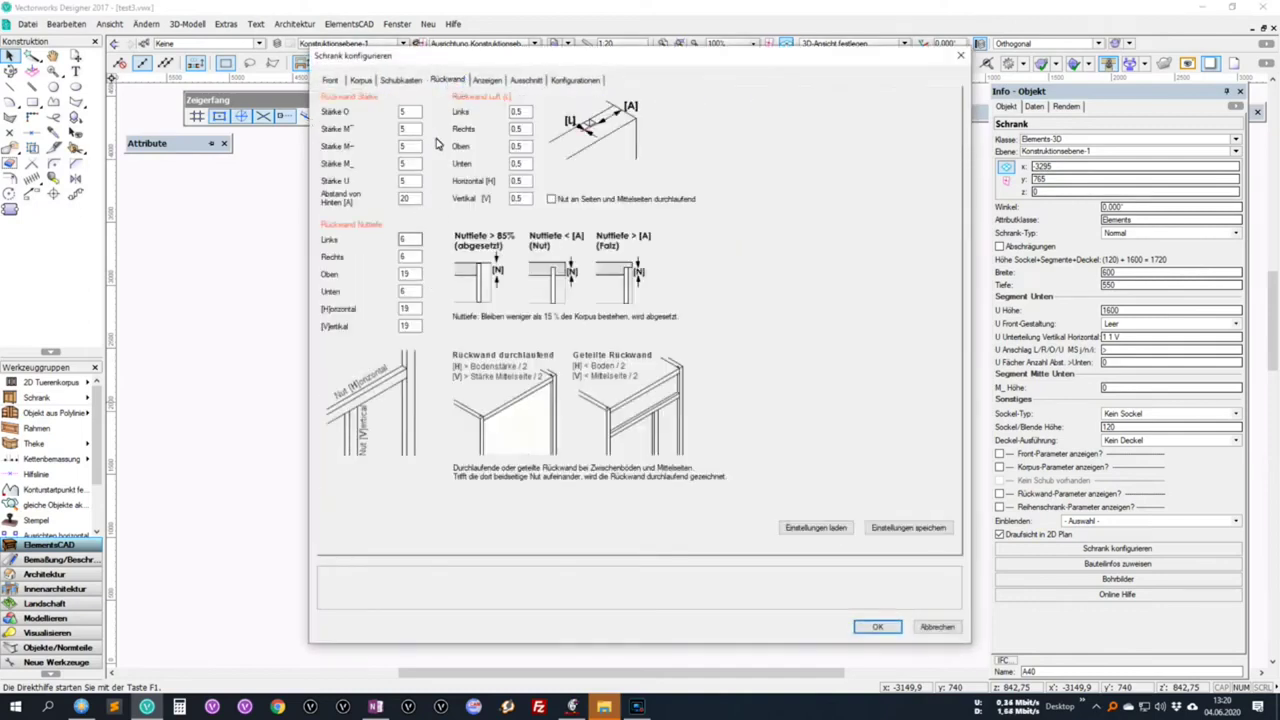
left_click(487, 80)
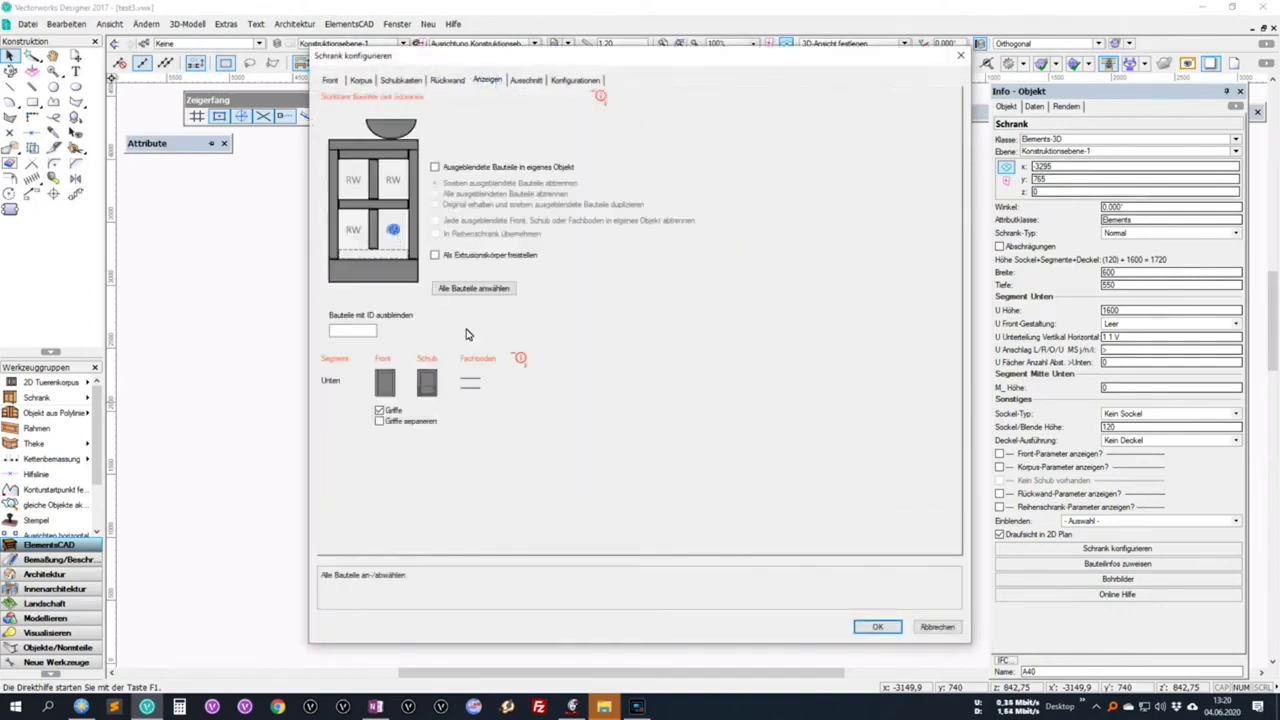
left_click(878, 627)
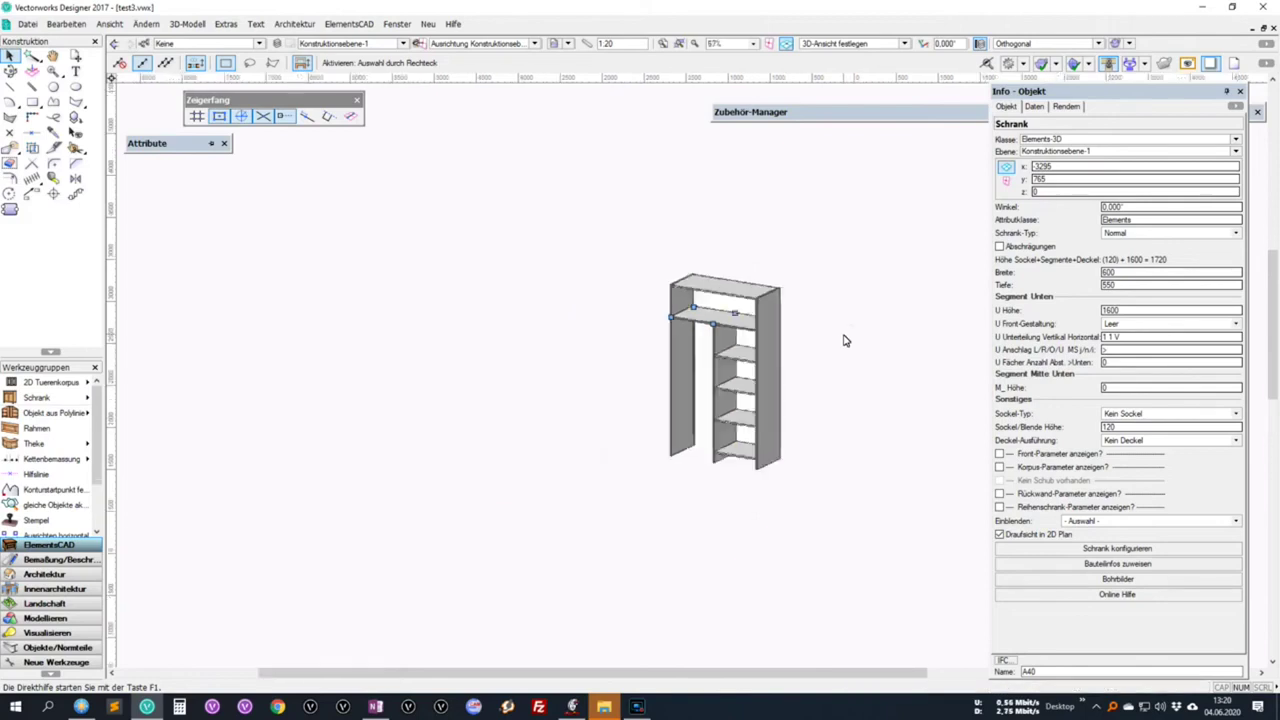
- Apply the Eiche 02 oak texture from the Zubehör-Manager to the box-selected cabinet parts
scroll(846, 340, "down", 2)
middle_click_drag(908, 360, 804, 397)
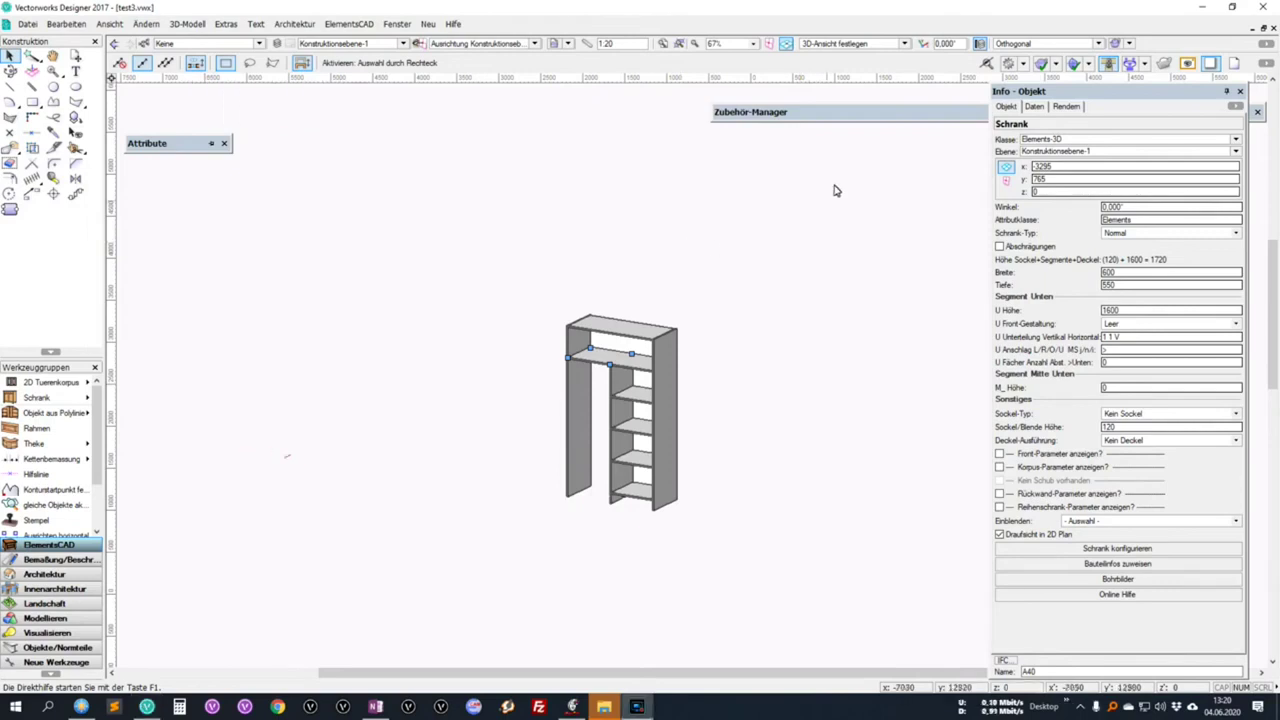
left_click(885, 112)
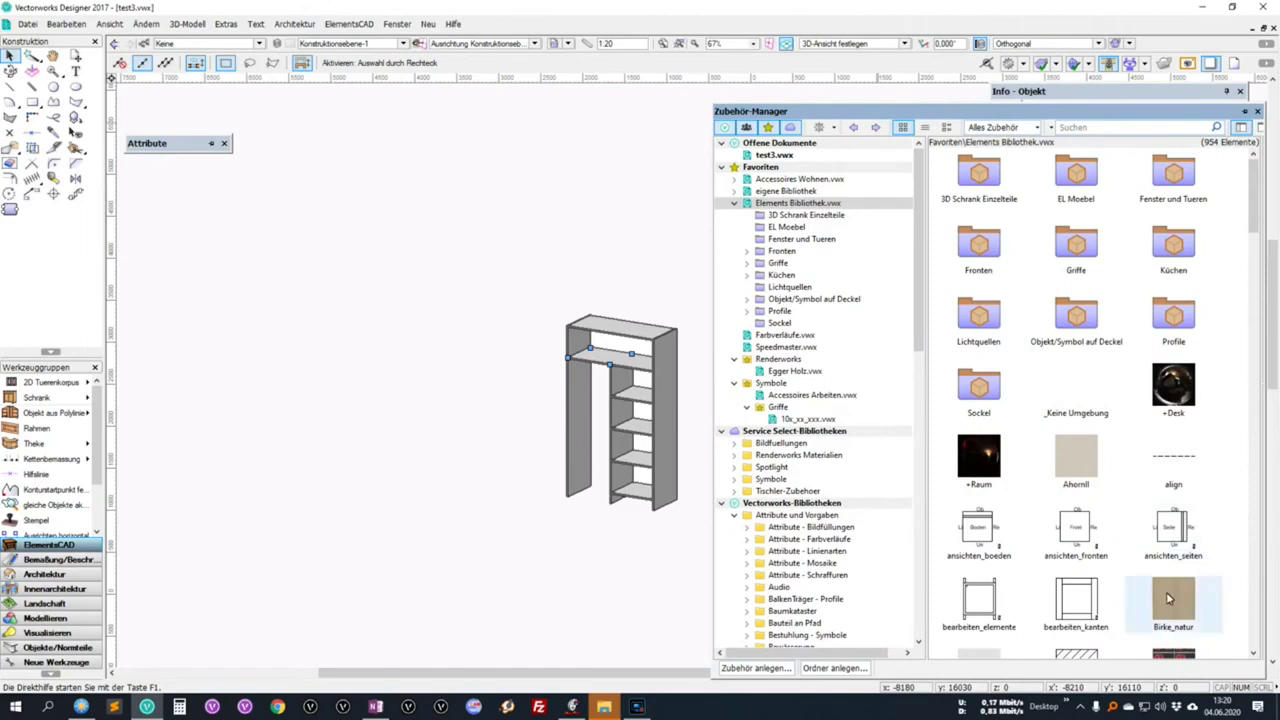
scroll(1175, 555, "down", 5)
scroll(1175, 555, "down", 5)
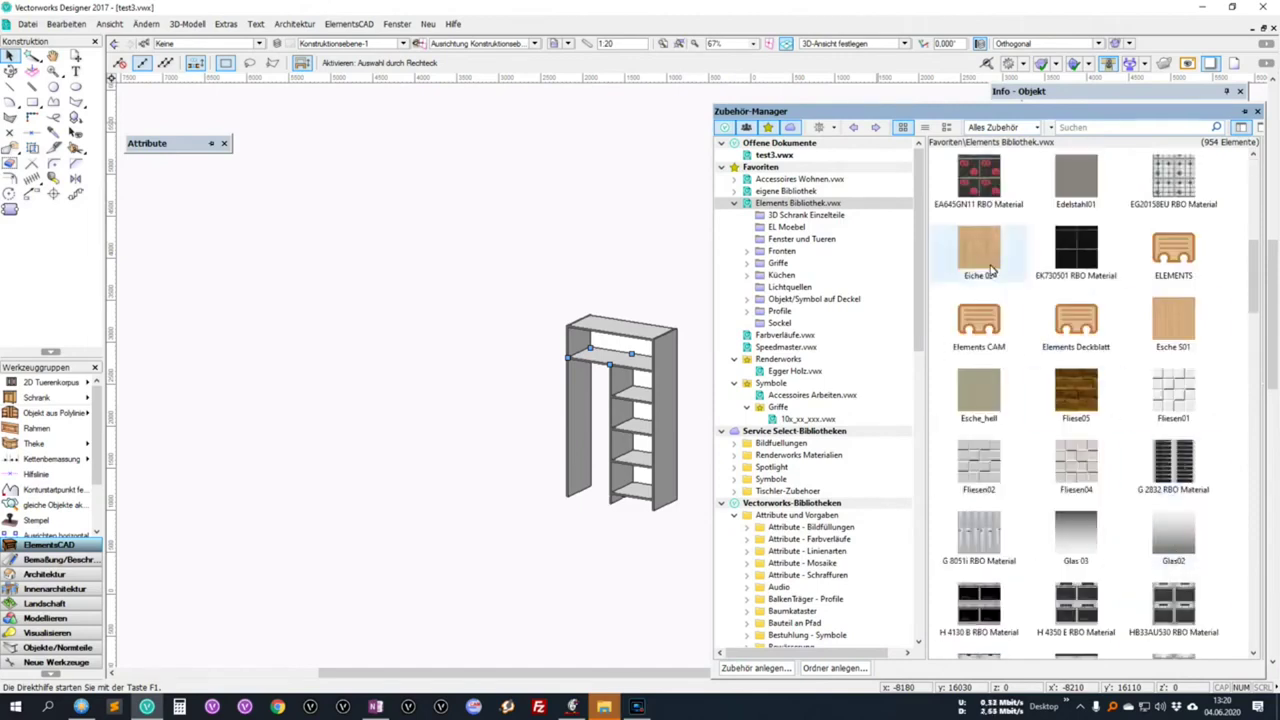
mouse_move(481, 280)
left_mouse_down()
mouse_move(625, 476)
mouse_move(745, 603)
left_mouse_up()
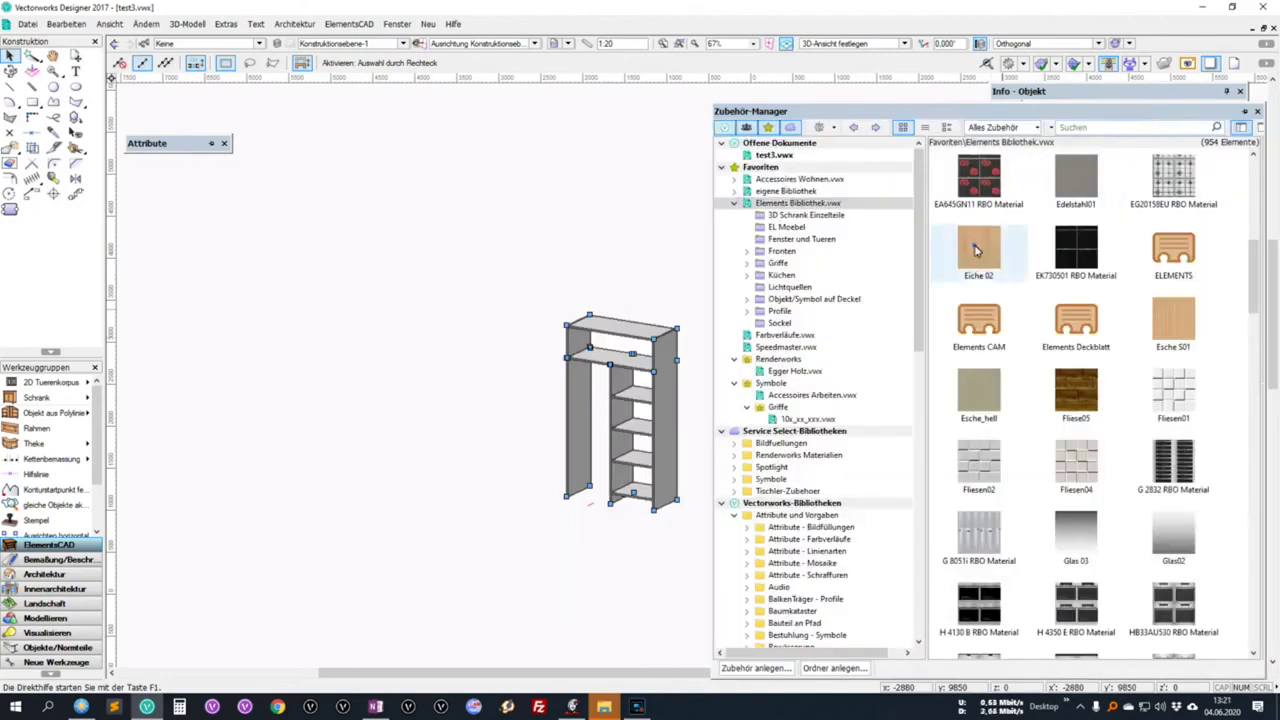
left_click(976, 248)
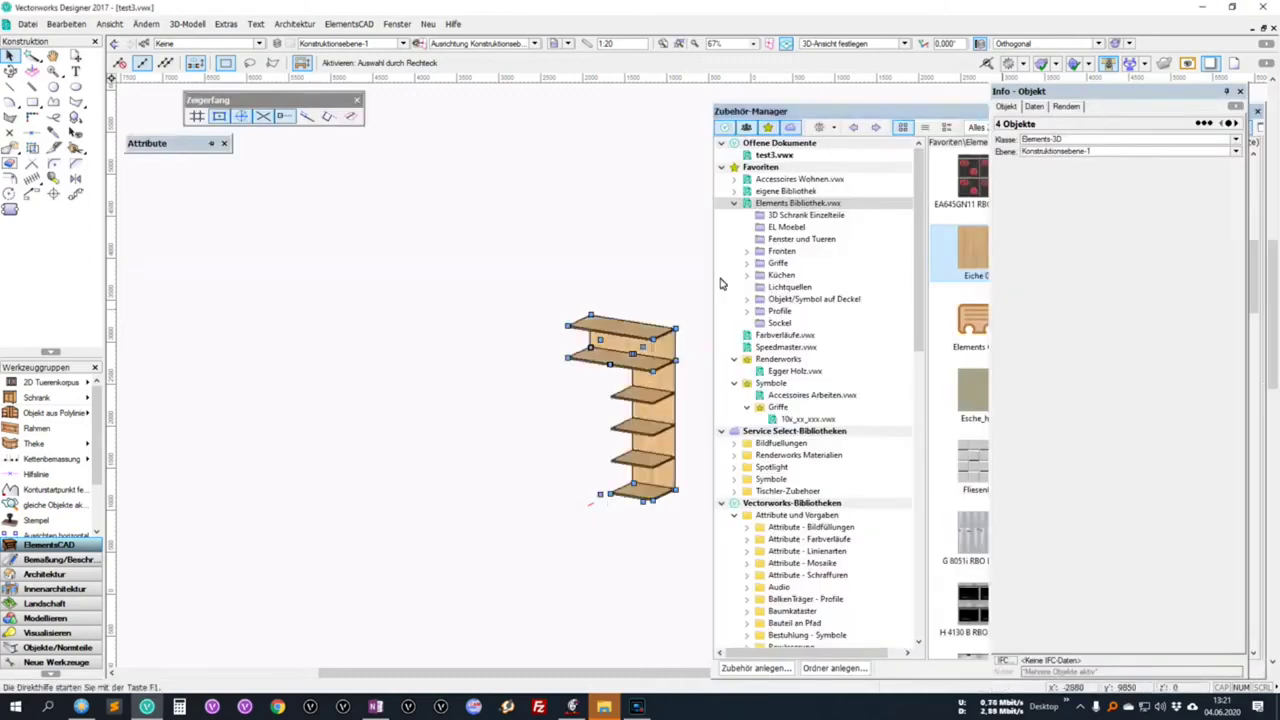
left_click(670, 175)
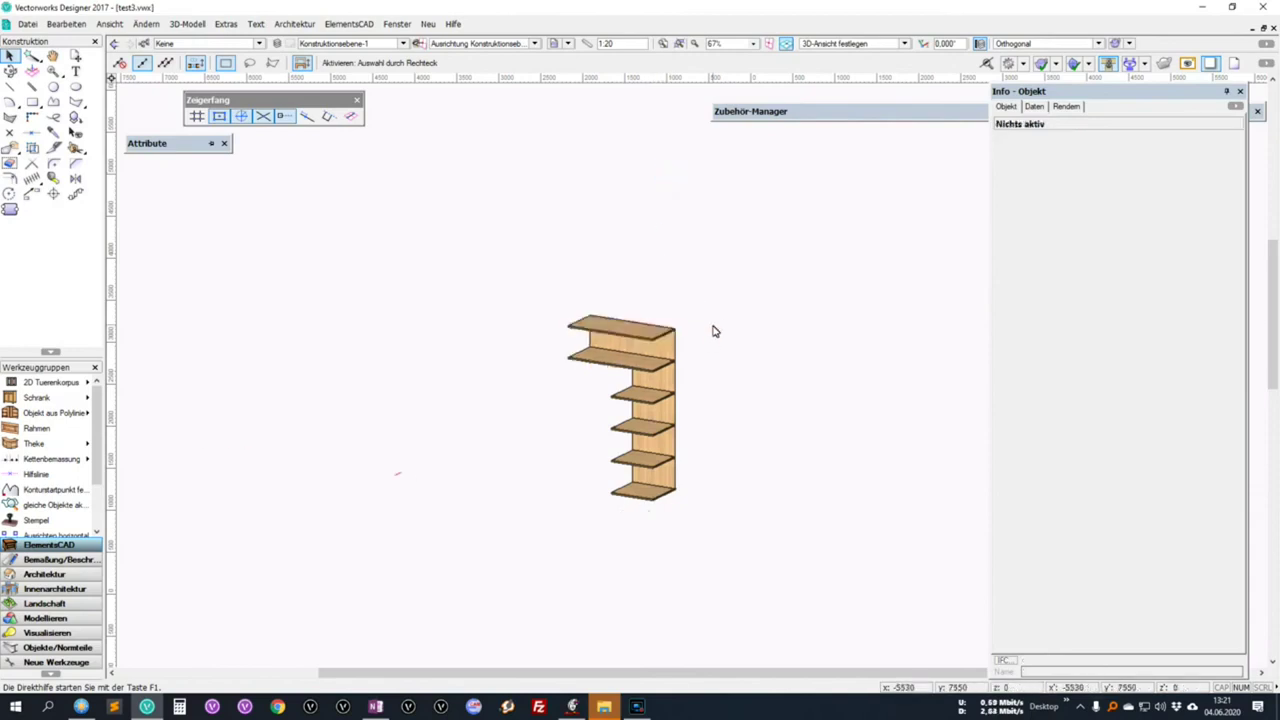
- In wireframe, rebuild the row cabinet via 'Reihenschrank aktualisieren', then return to OpenGL rendering
key("ctrl+shift+w")
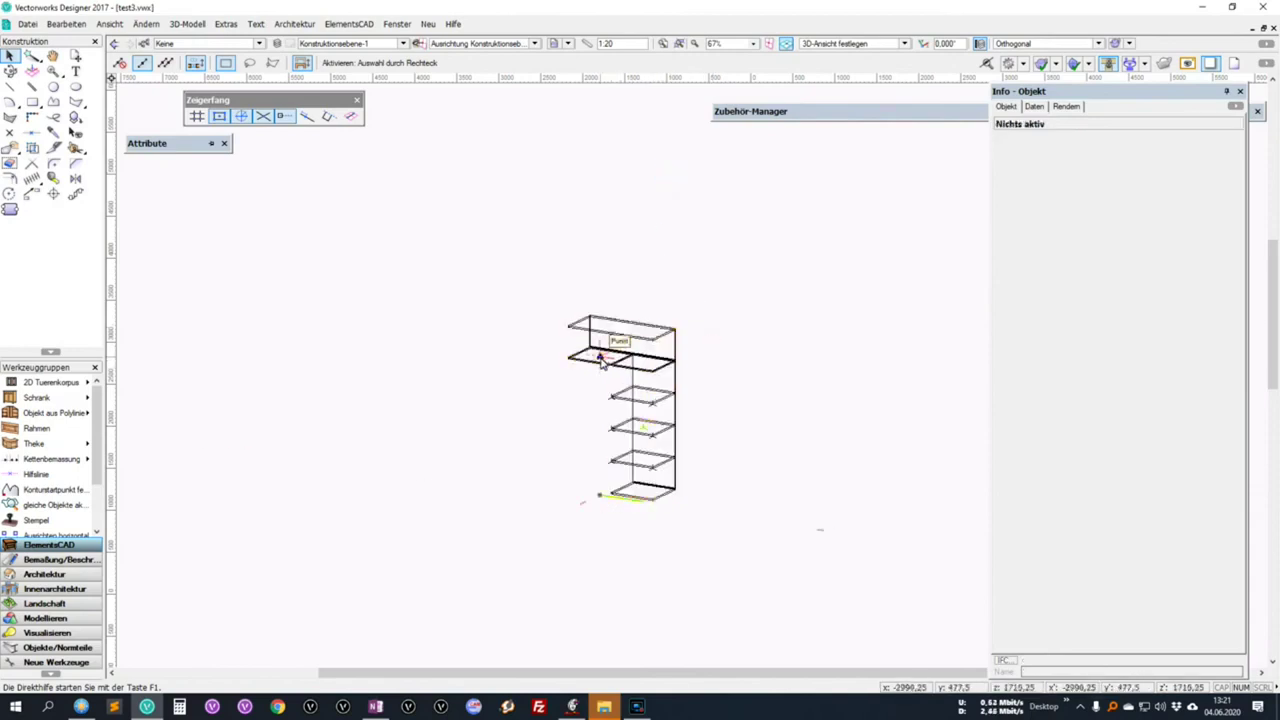
left_click(601, 362)
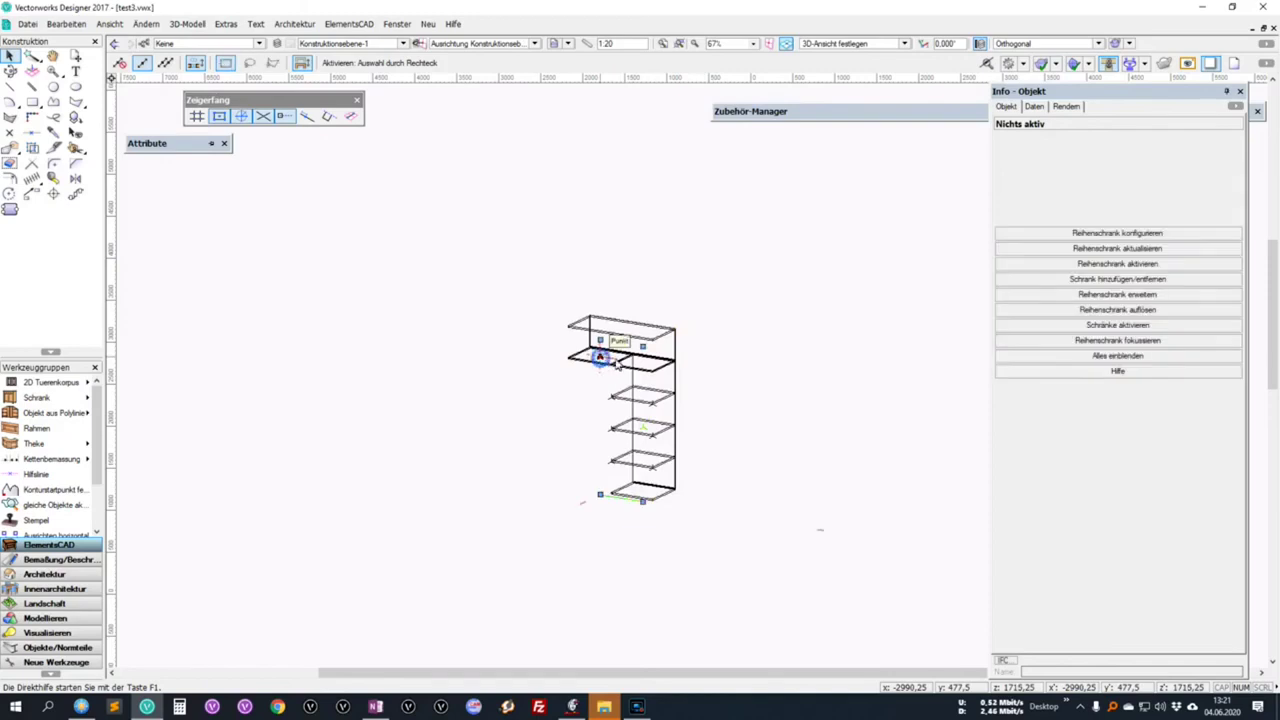
left_click(1157, 249)
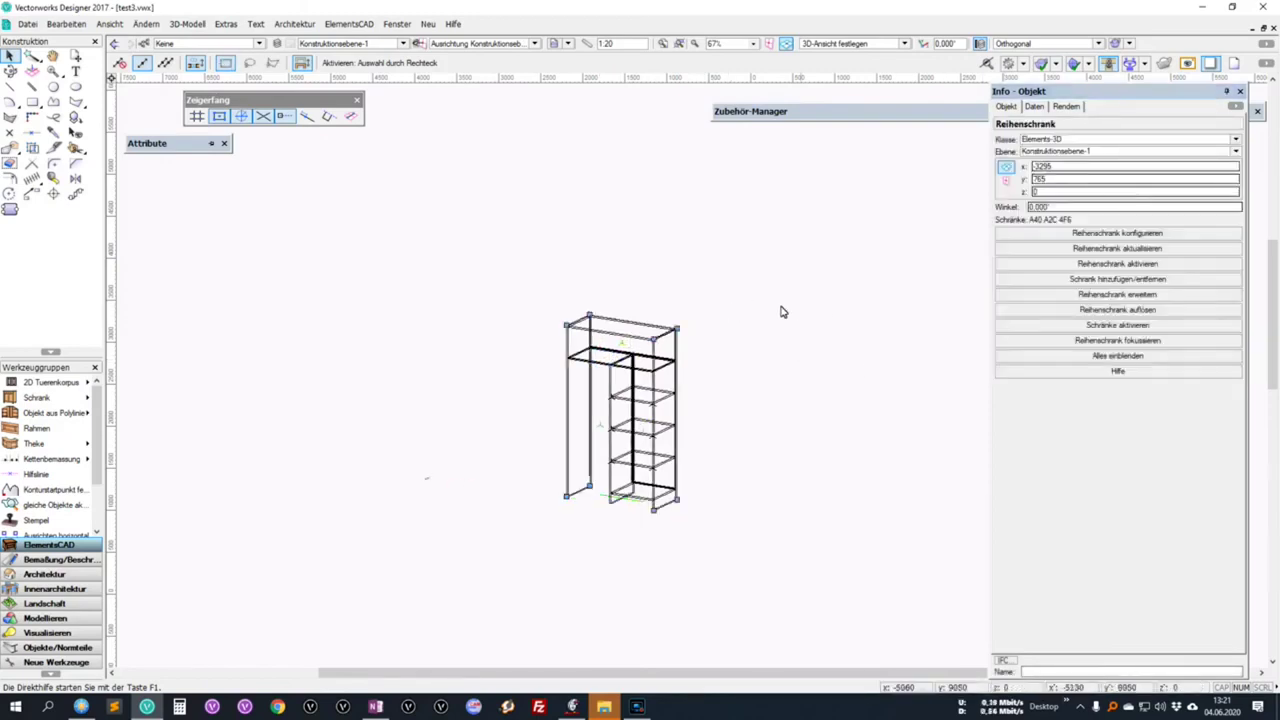
key("ctrl+shift+g")
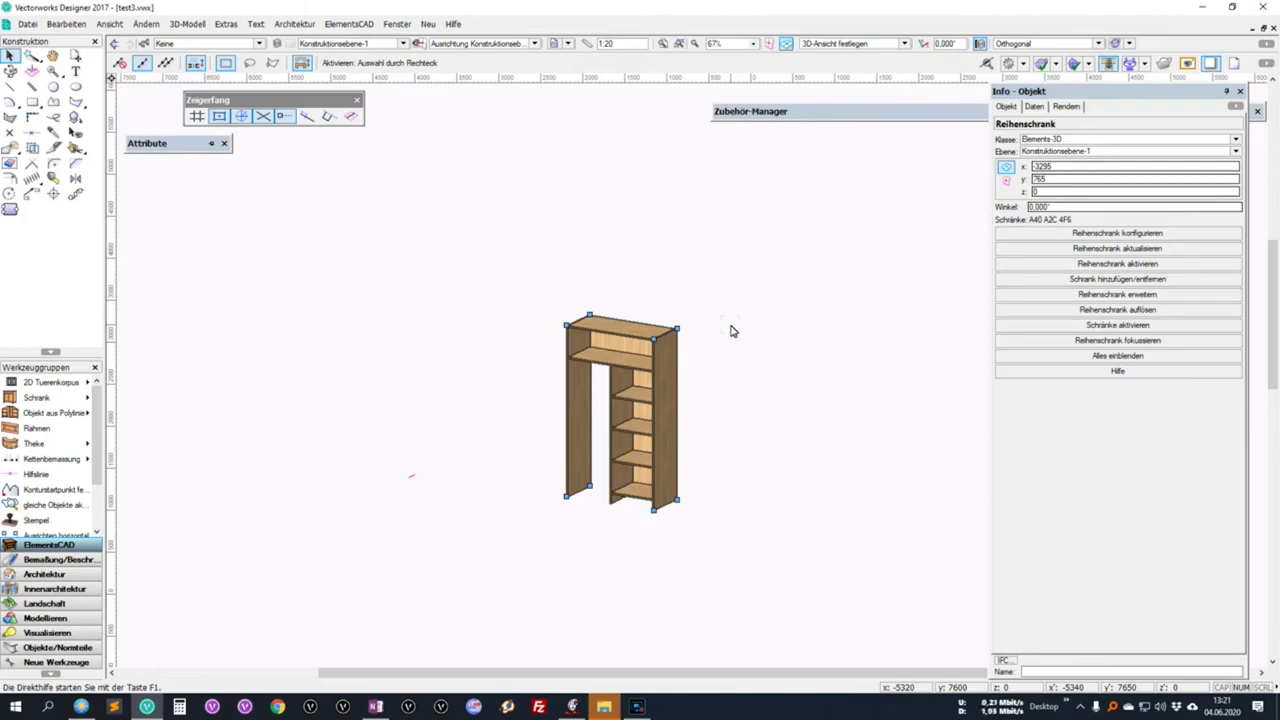
left_click(754, 306)
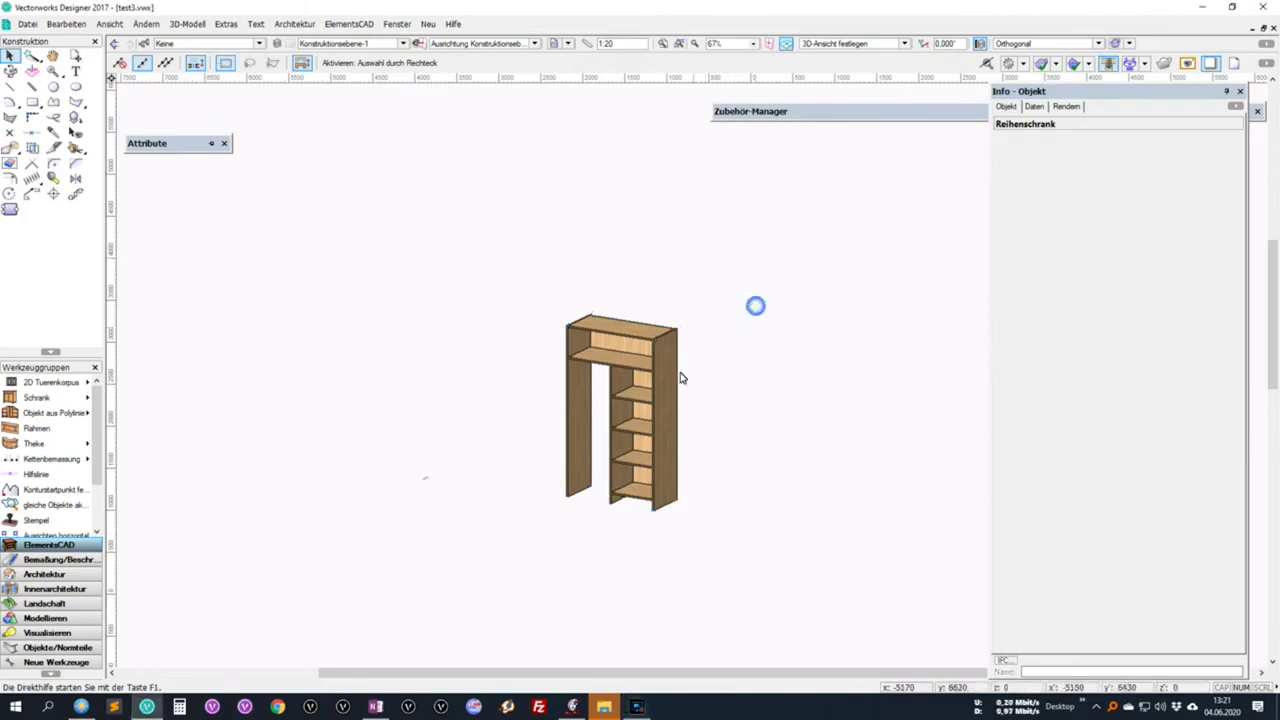
- Assign Met_Chrom02 to the right section's shelves (Fachboden) via Bauteilinfos zuweisen
left_click(631, 399)
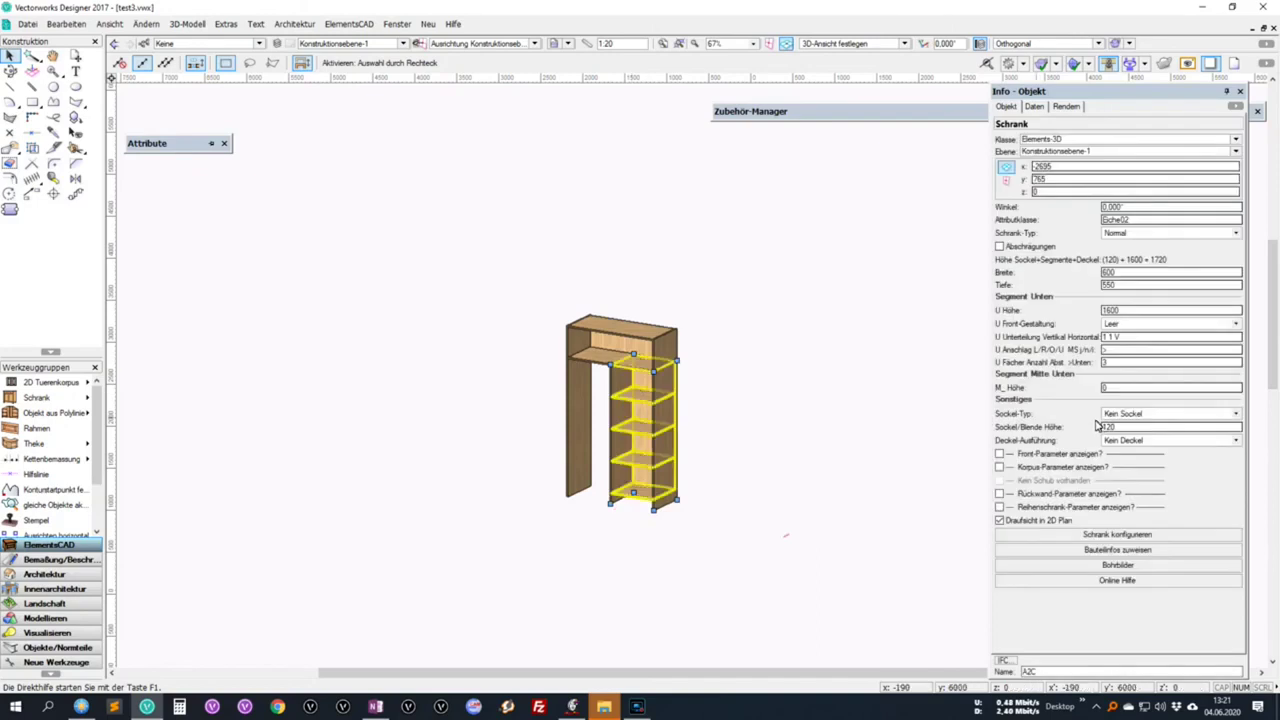
left_click(1120, 550)
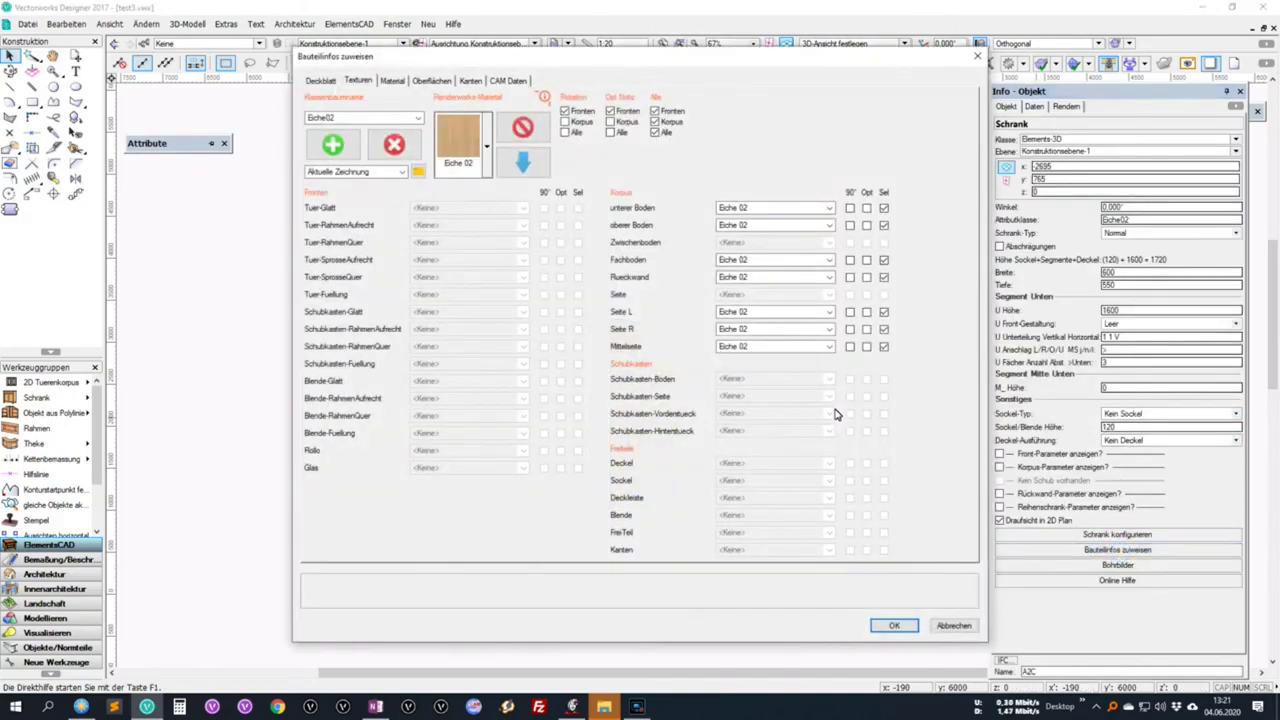
left_click(782, 263)
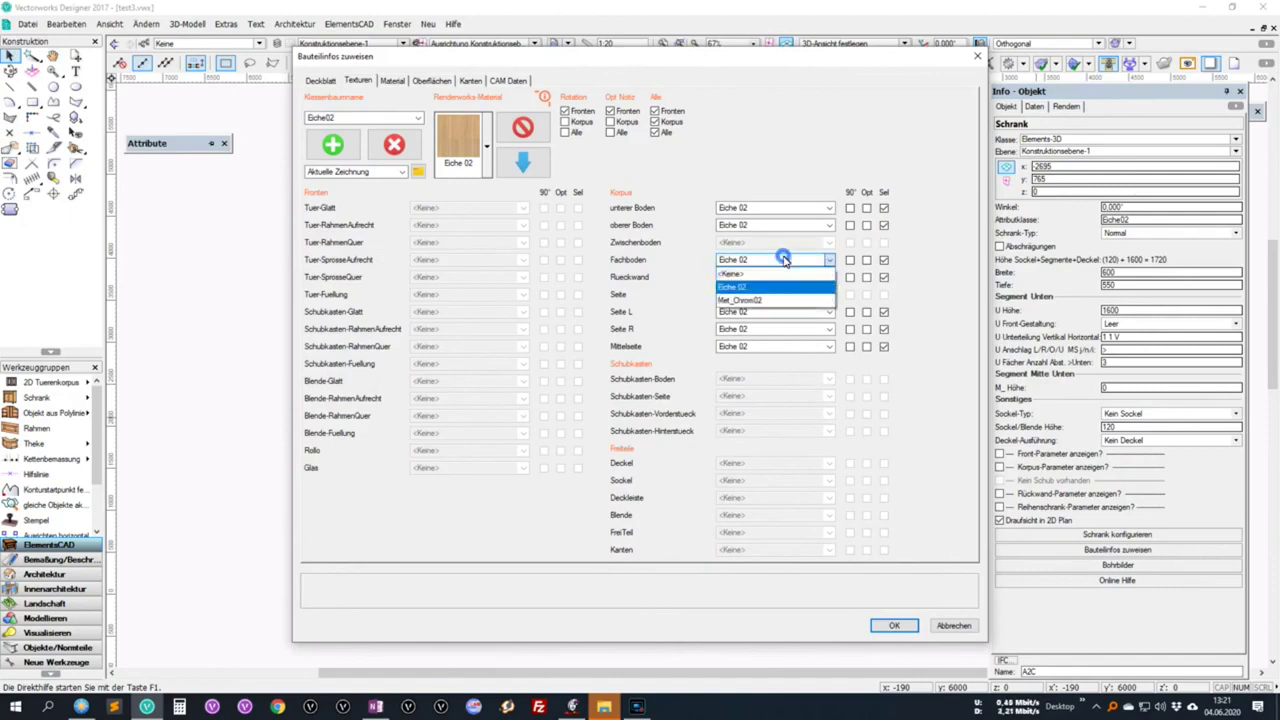
left_click(765, 292)
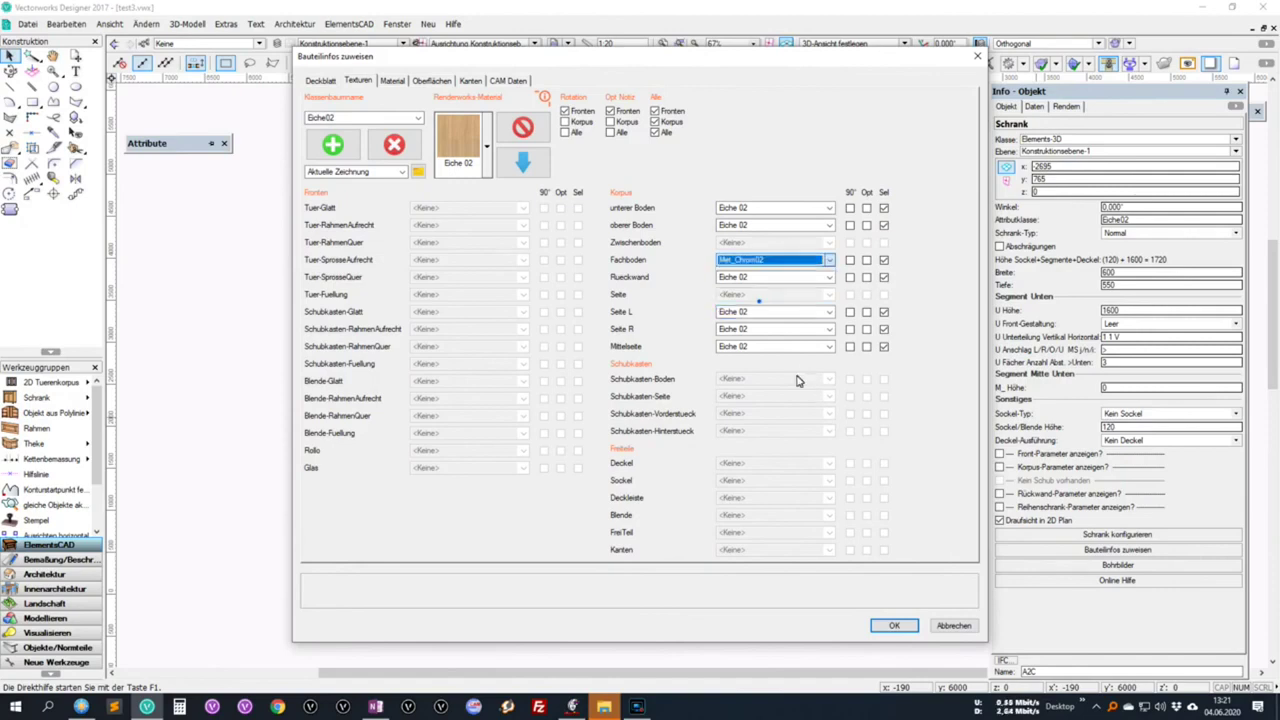
left_click(894, 624)
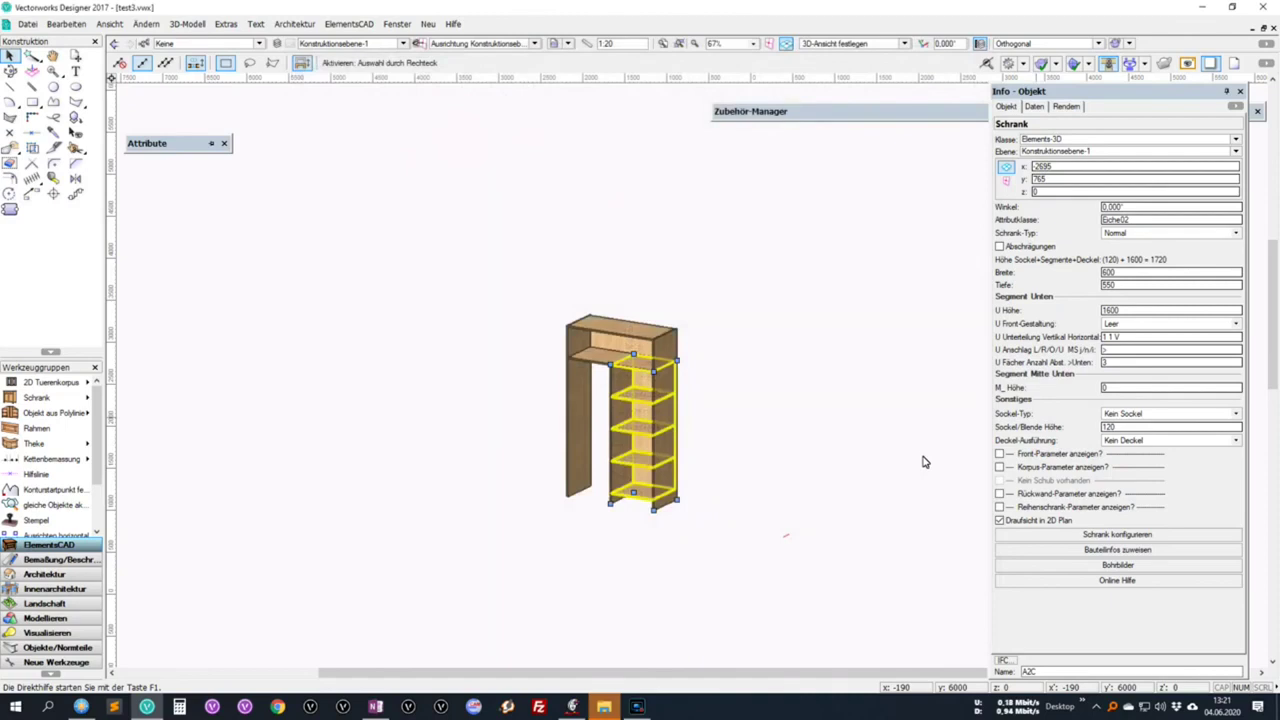
- Set the right cabinet's plinth type to 'Blende V (Vorne)', 120 high, then deselect
left_click(818, 383)
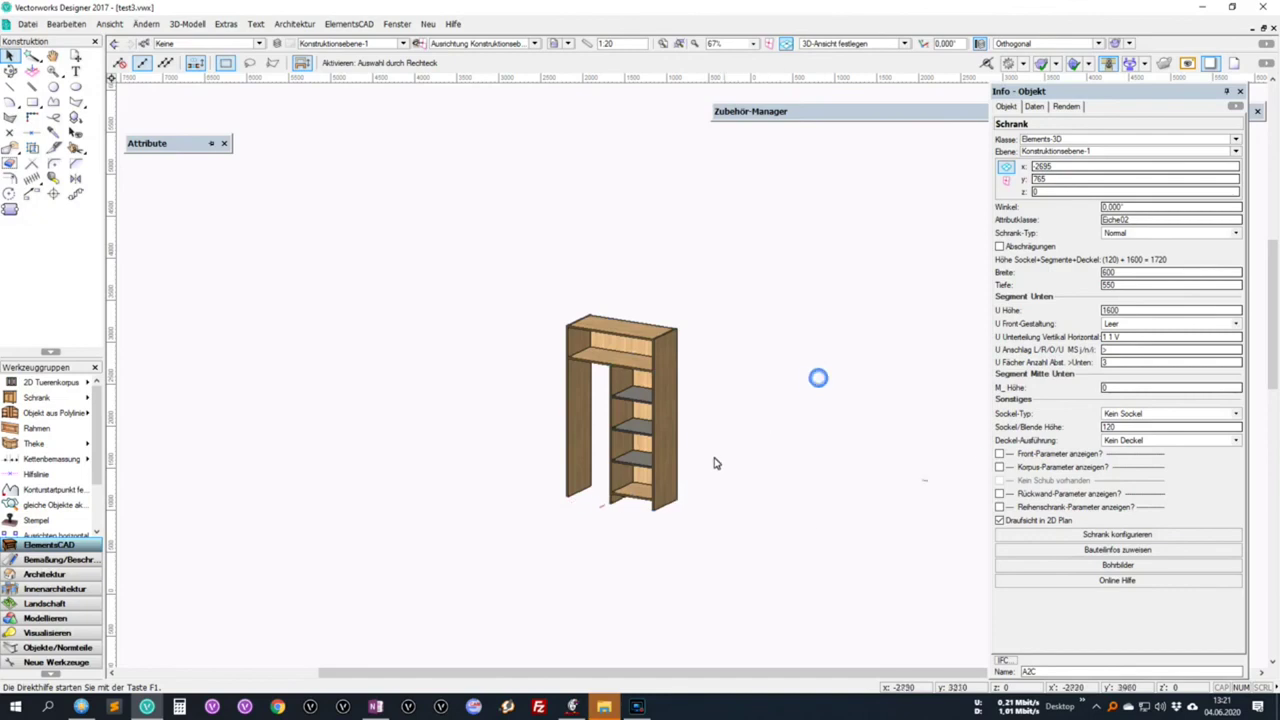
left_click(818, 495)
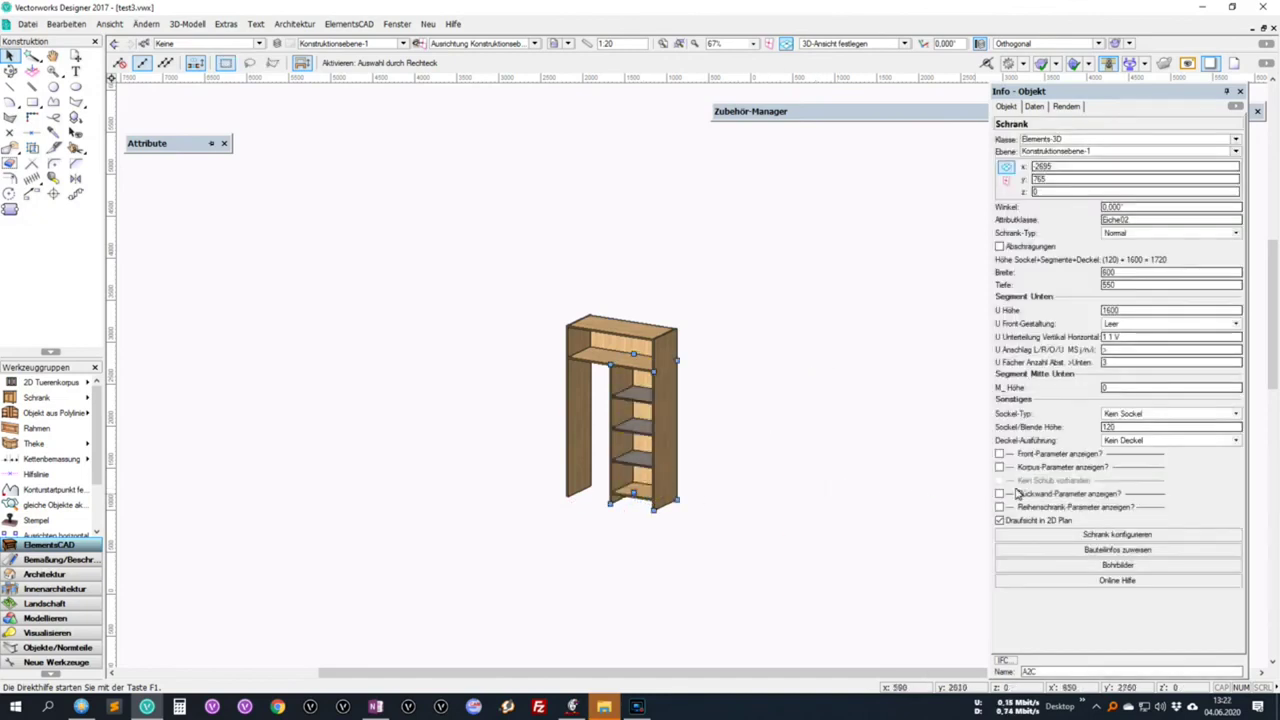
left_click(1158, 413)
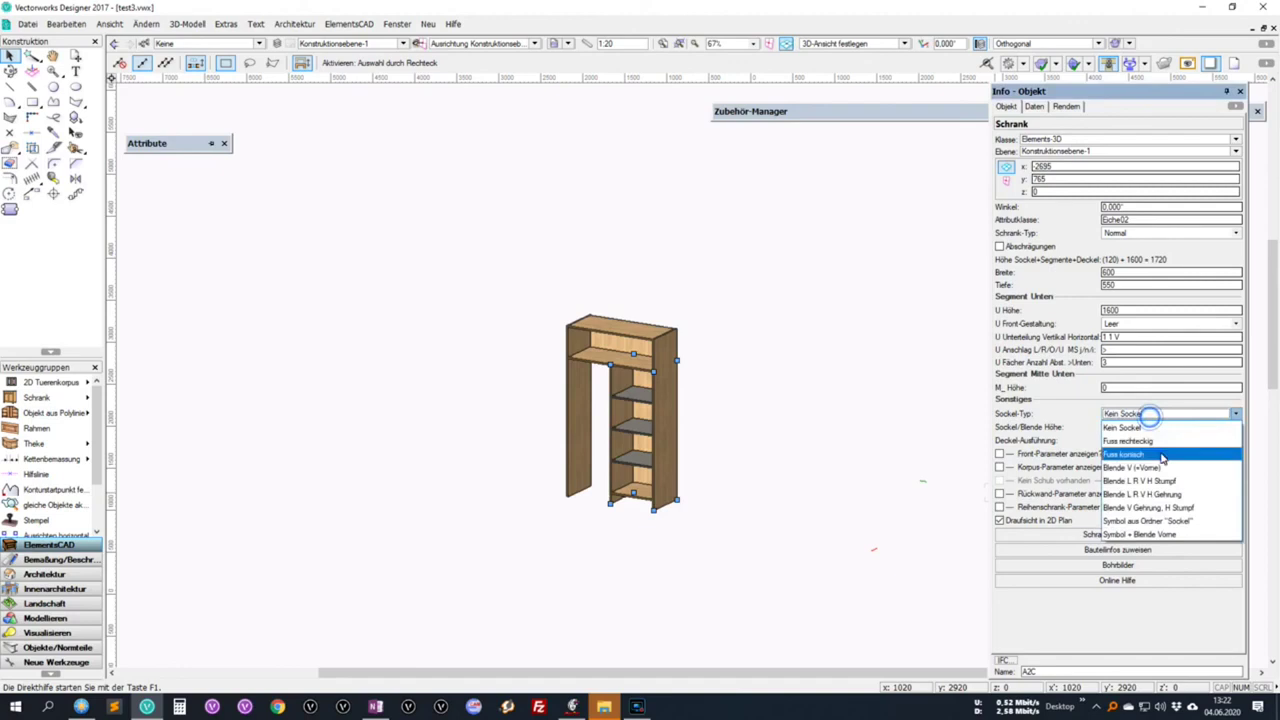
left_click(1163, 468)
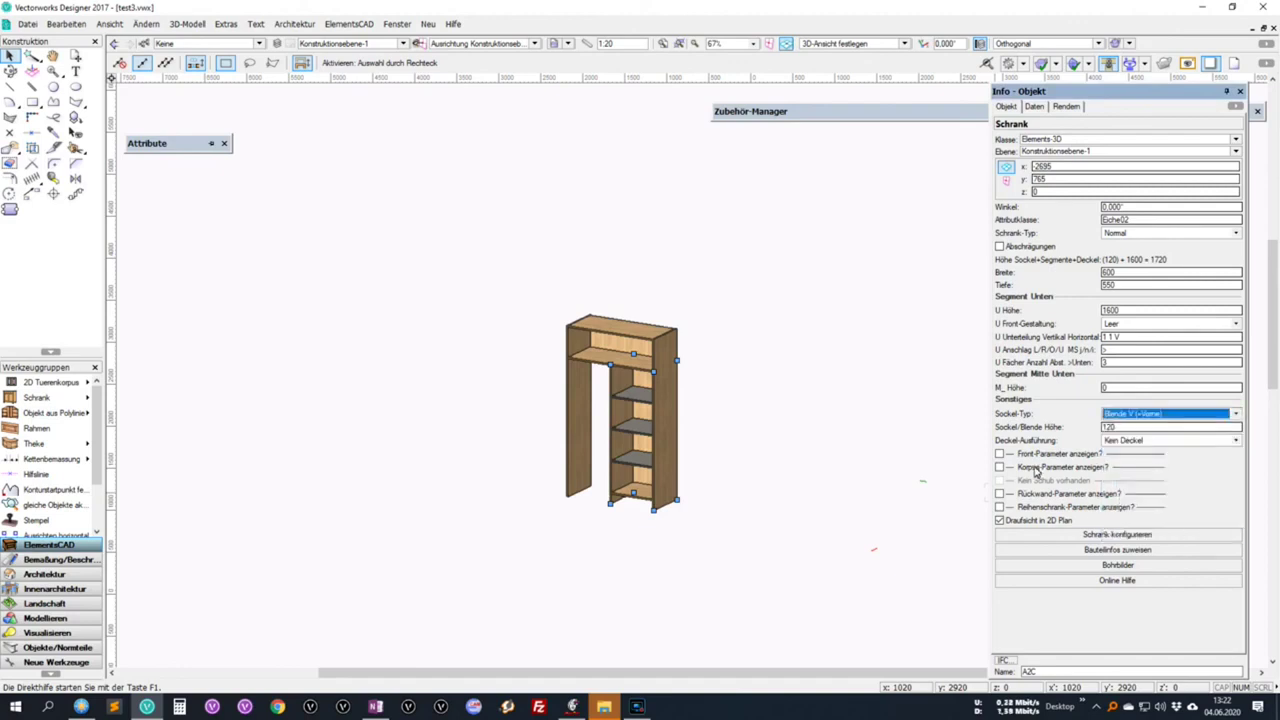
left_click(842, 439)
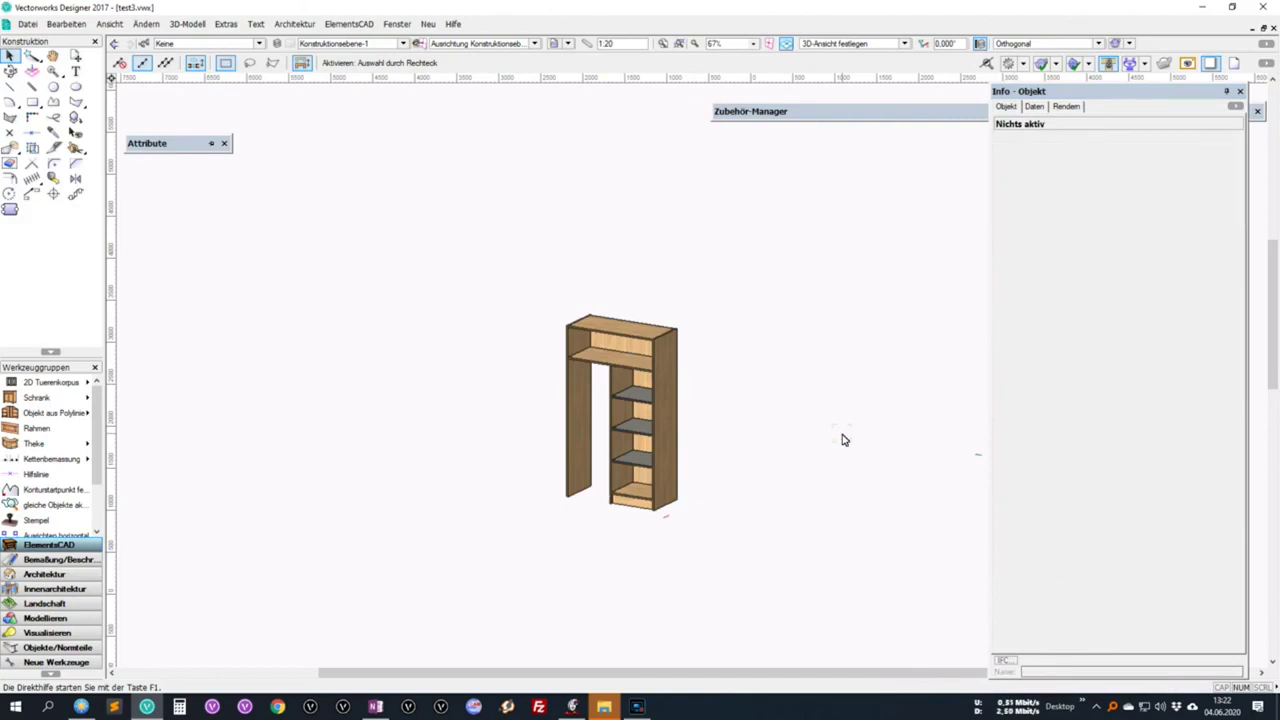